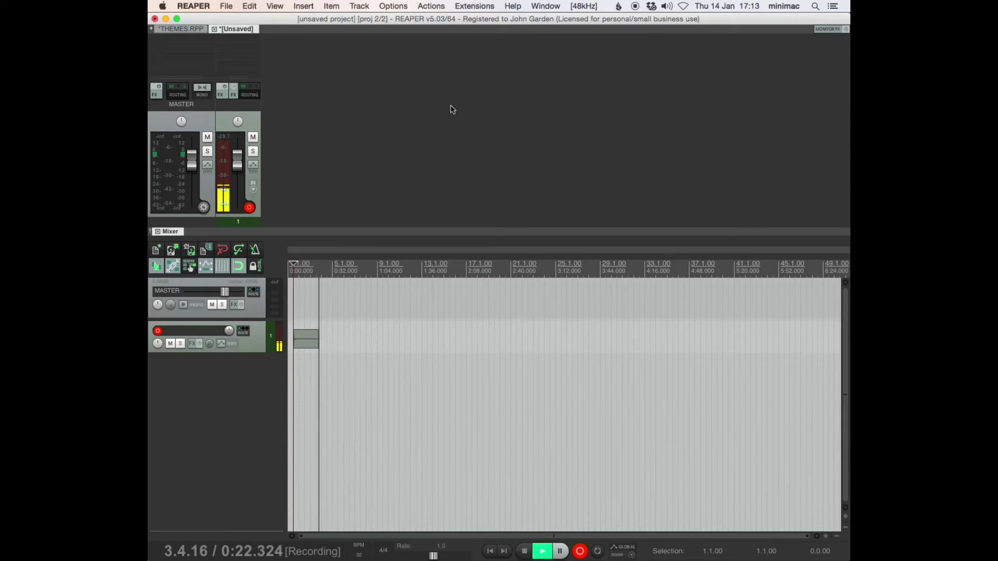
# Step: Switch from the recording REAPER project to Google Chrome
pyautogui.press('super+Tab')
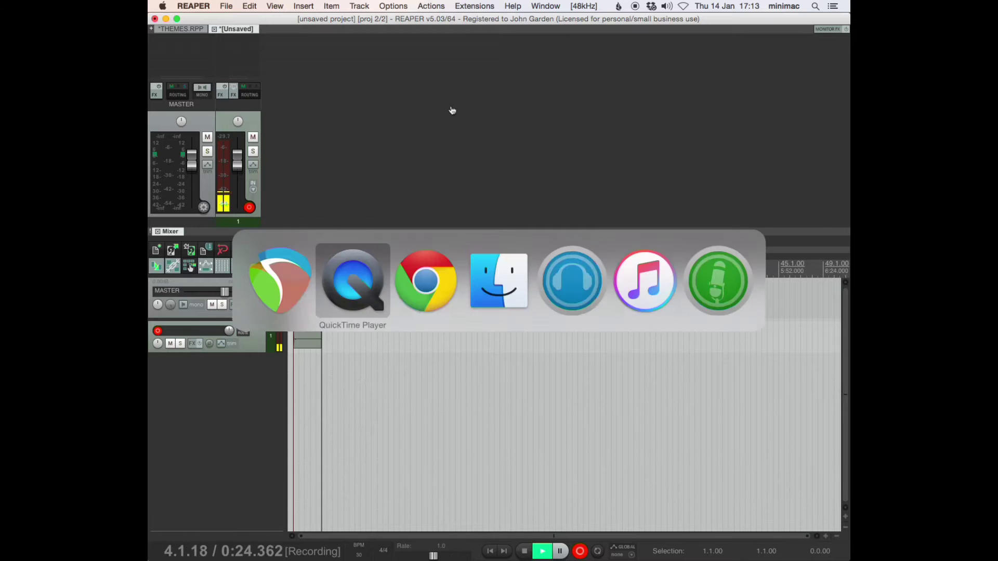
# Step: Start downloading the SWS 2.8.3 OS X Universal Binary from sws-extension.org
pyautogui.press('super+Tab')
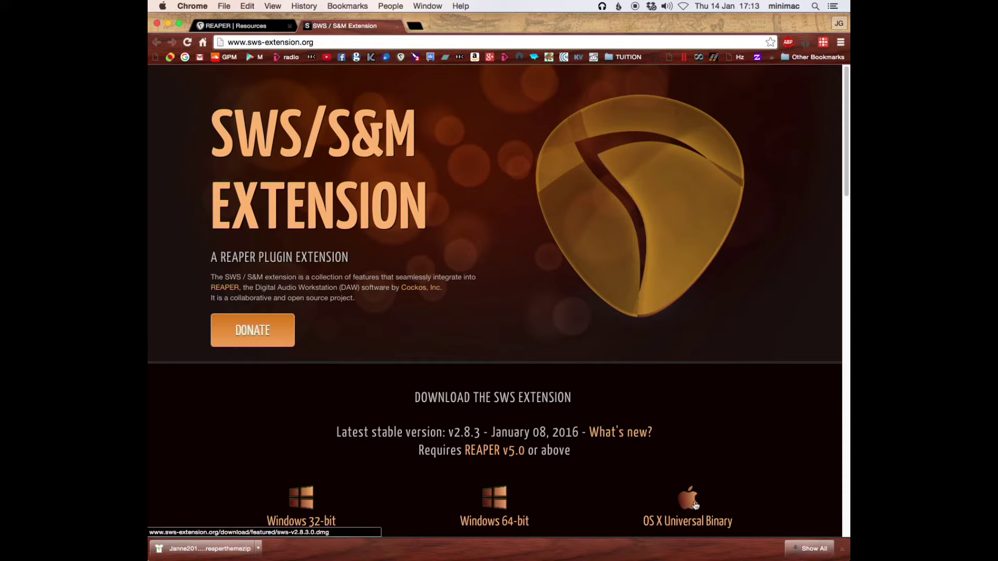
pyautogui.click(696, 505)
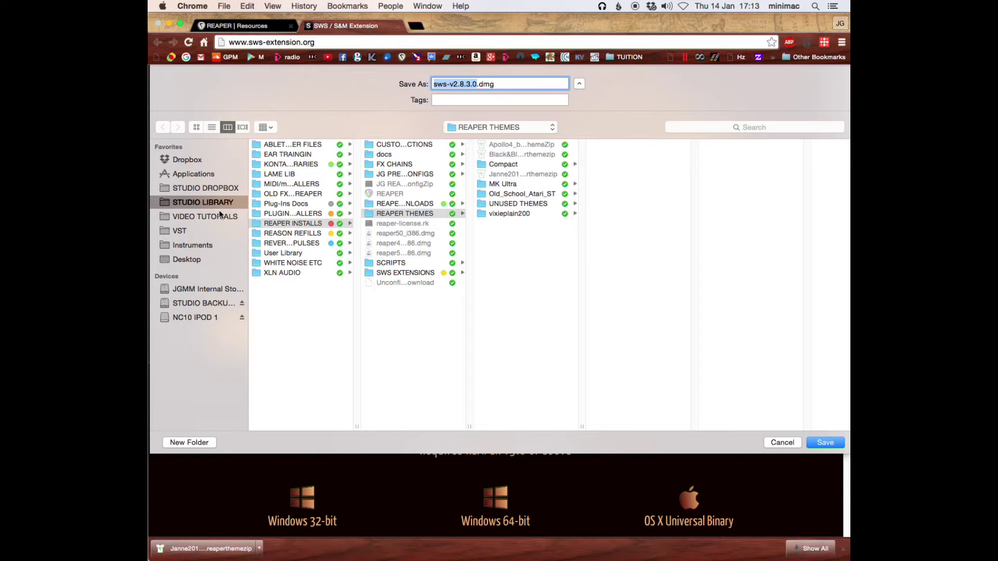
# Step: Point the save dialog at REAPER INSTALLS > SWS EXTENSIONS
pyautogui.click(275, 223)
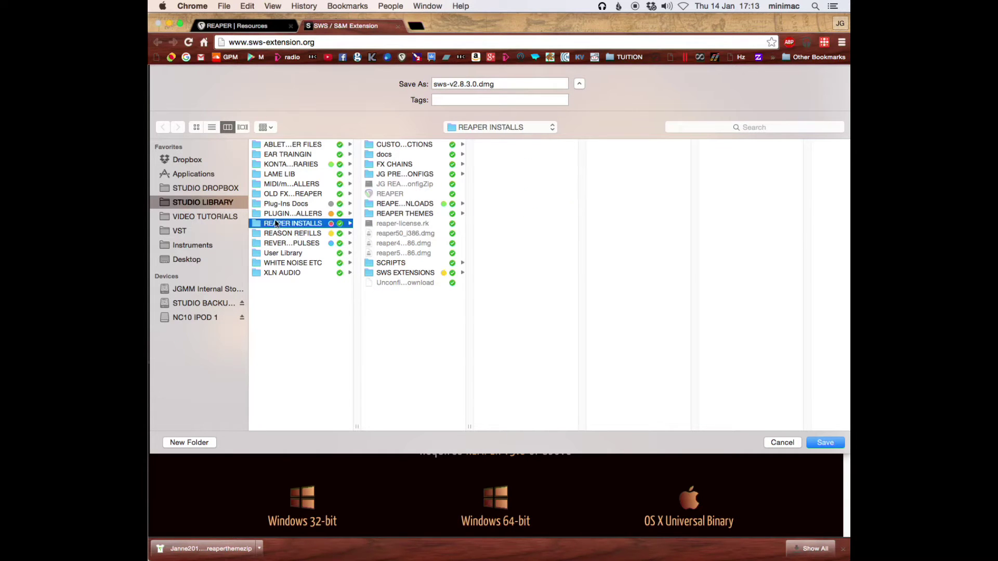
pyautogui.click(382, 274)
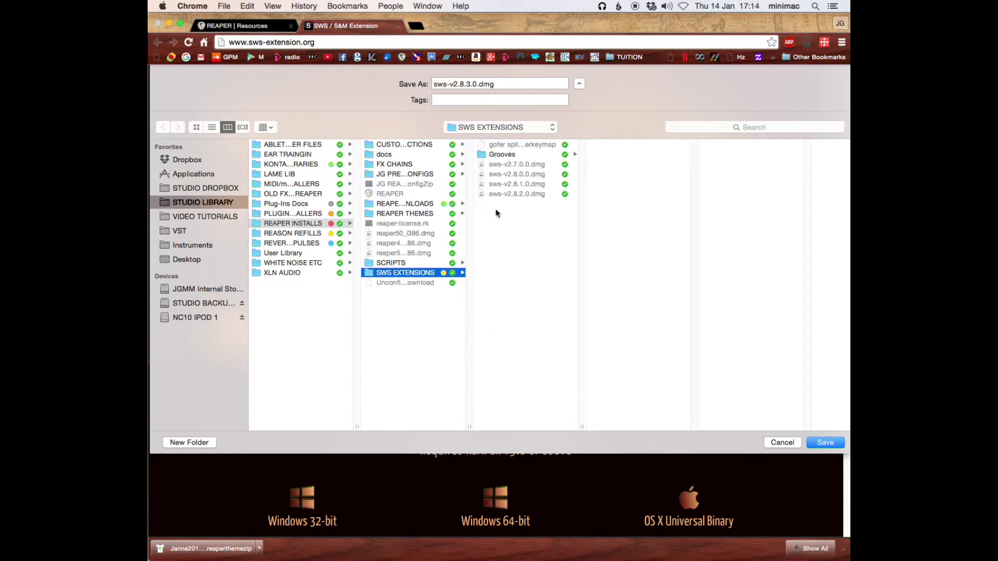
# Step: Save the disk image, return to REAPER and show the SWS Extensions menu with Auto Color/Icon
pyautogui.press('Return')
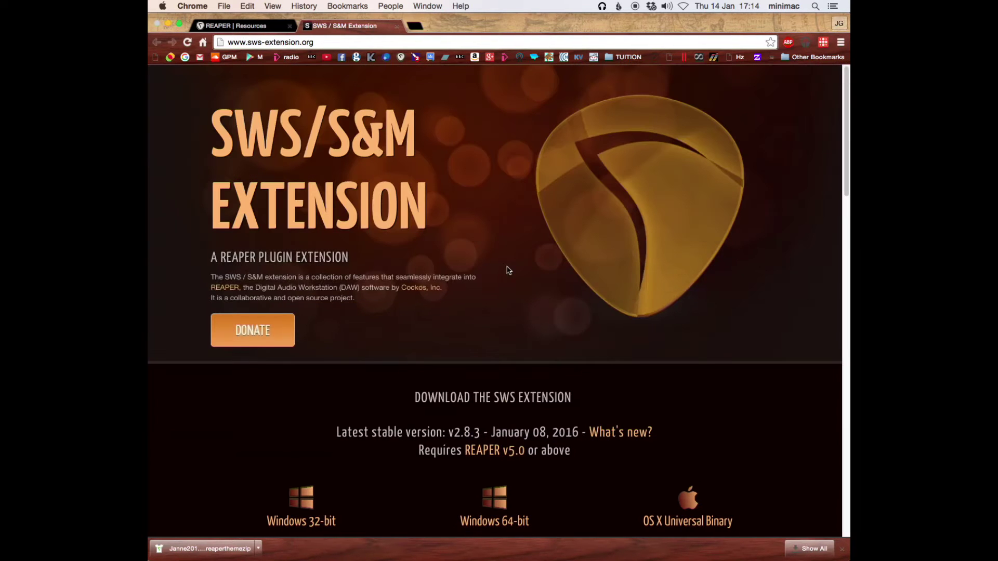
pyautogui.press('super+Tab')
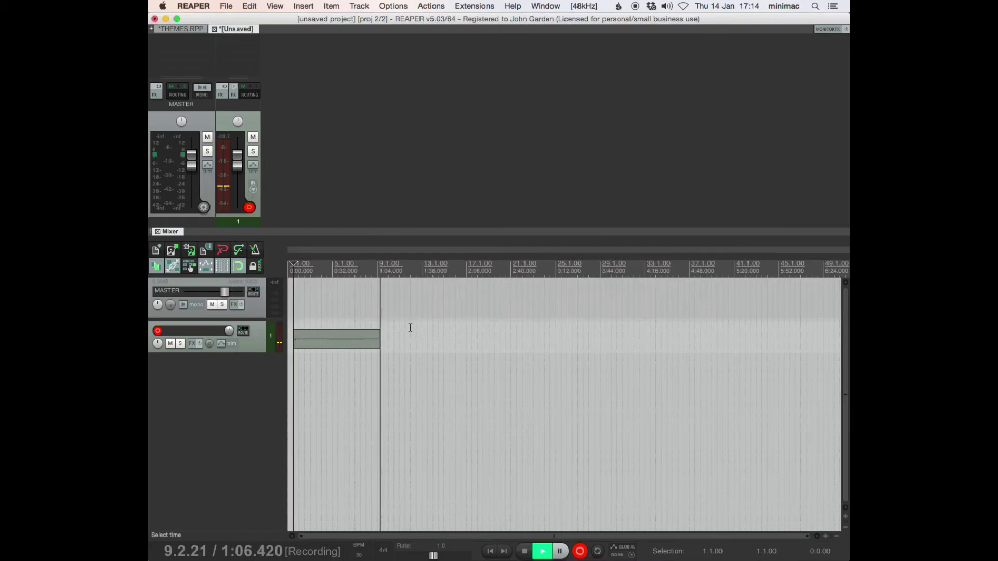
pyautogui.click(425, 5)
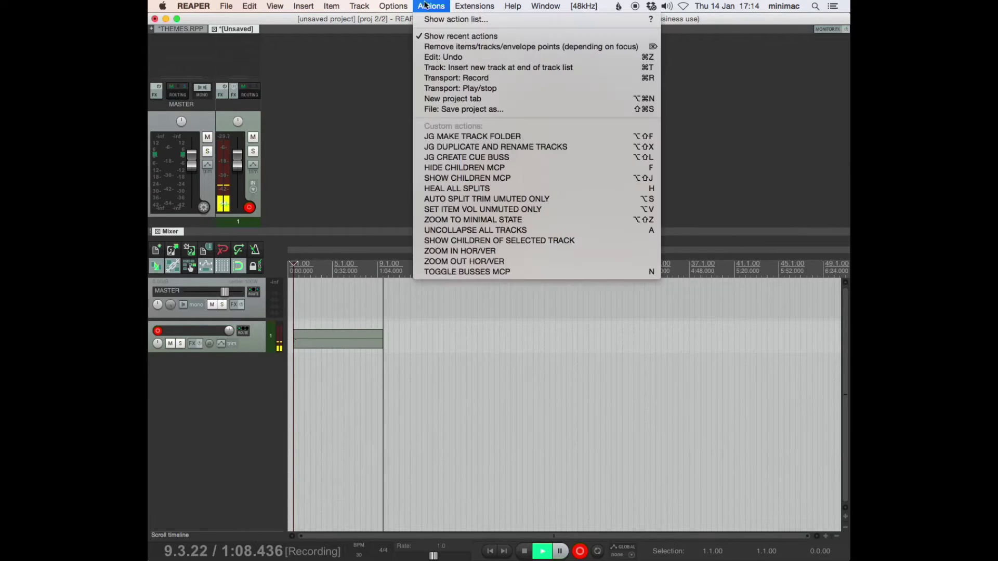
pyautogui.moveTo(475, 5)
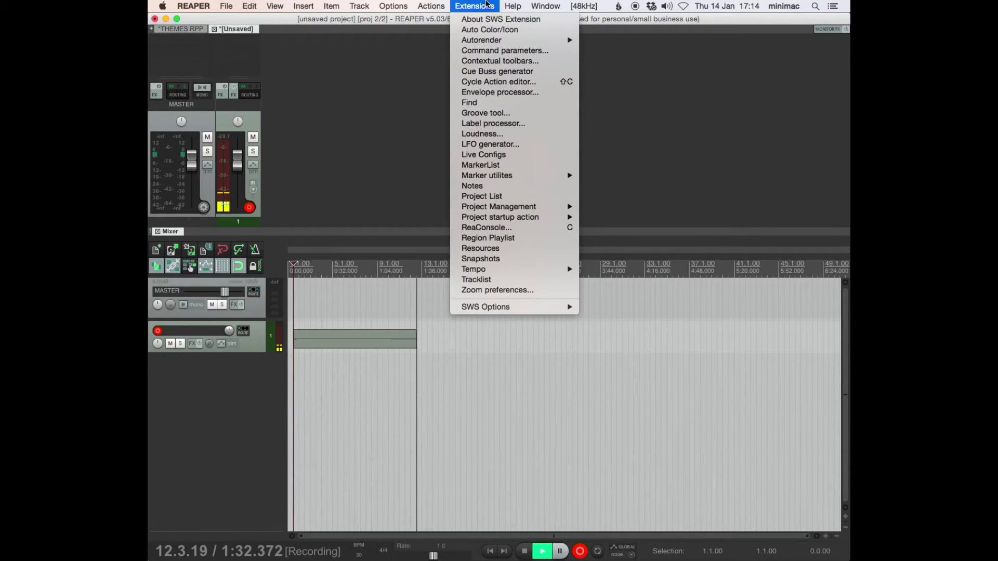
pyautogui.click(487, 5)
pyautogui.click(487, 5)
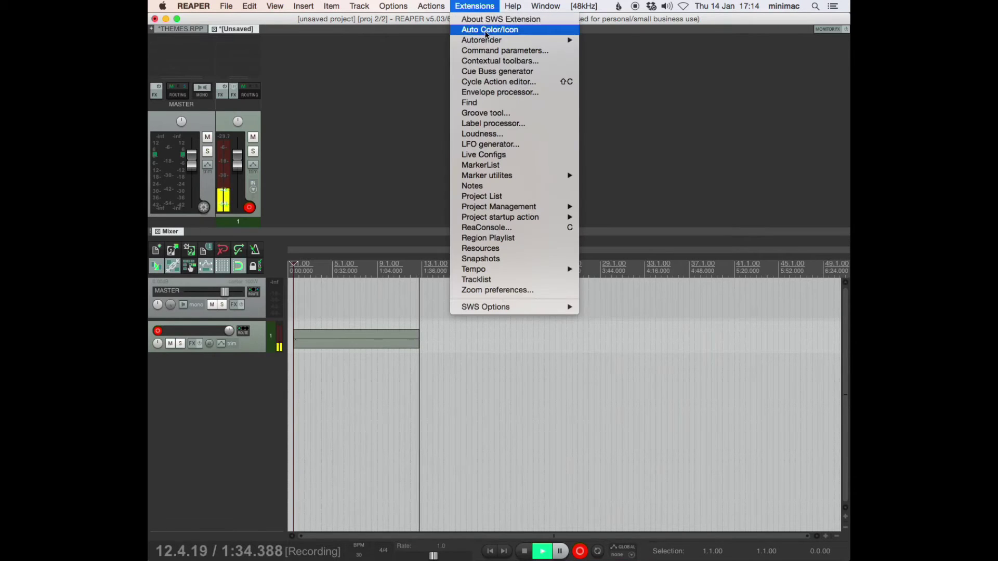
# Step: Open the Auto Color/Icon window, move it higher, and keep the (any) rule's colour at Random
pyautogui.click(487, 32)
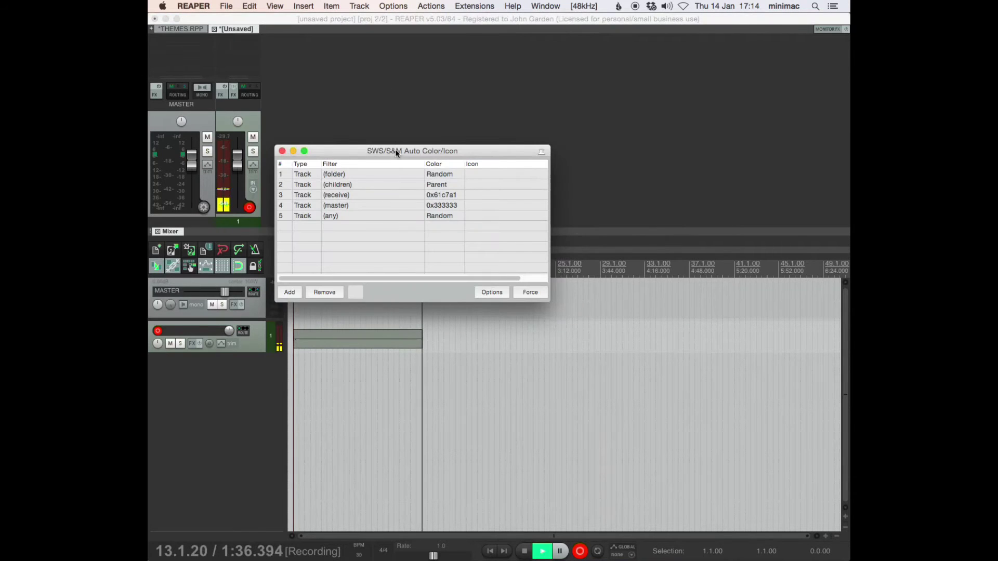
pyautogui.moveTo(402, 151); pyautogui.dragTo(419, 9)
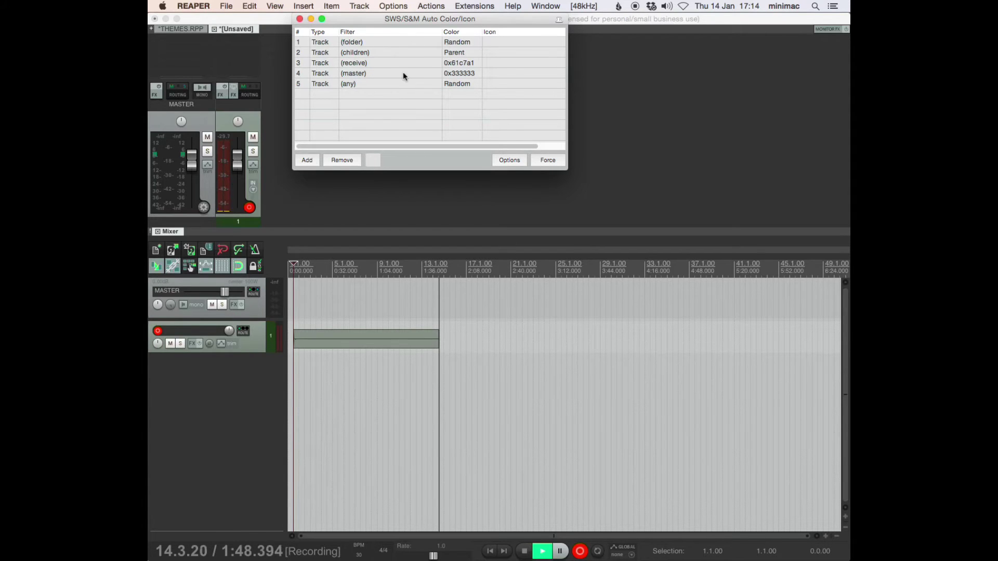
pyautogui.click(318, 84)
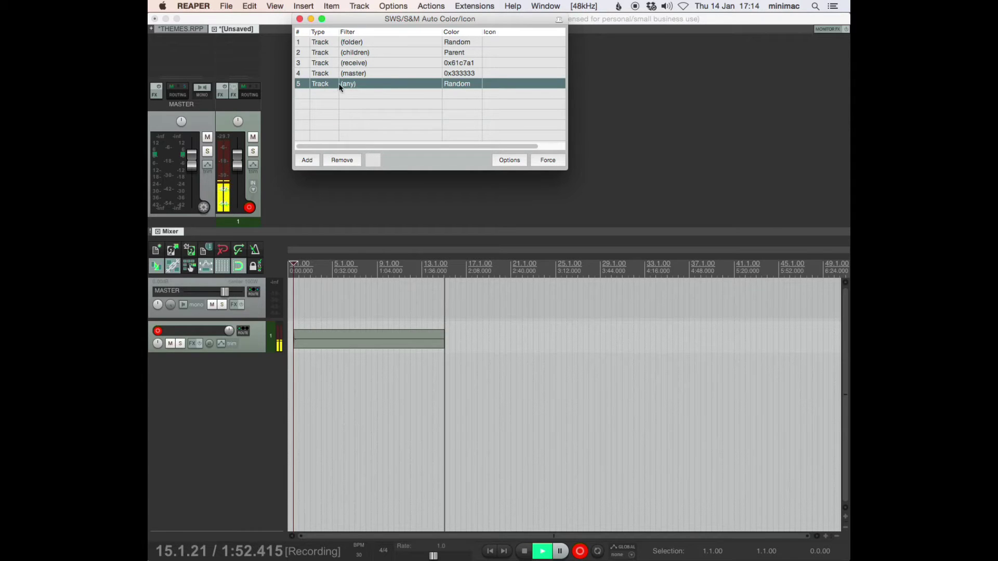
pyautogui.doubleClick(460, 82)
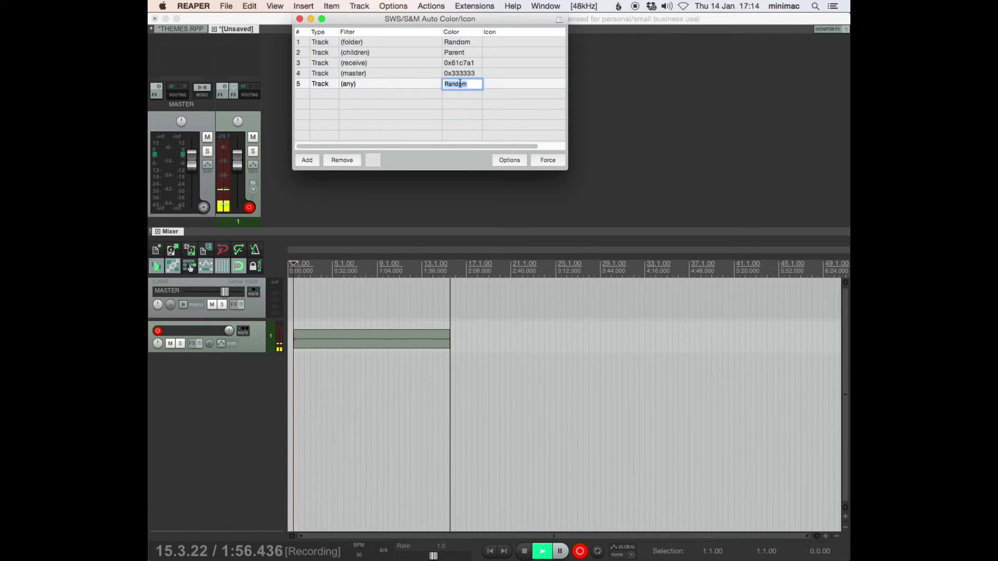
pyautogui.press('Return')
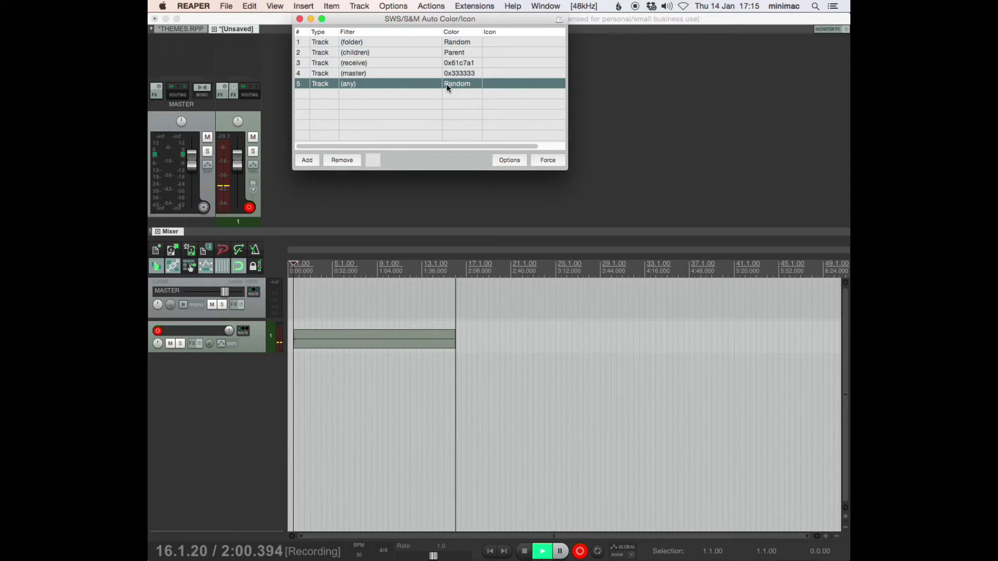
# Step: Close the Auto Color window and insert tracks 2–14 with Cmd+T, each auto-coloured
pyautogui.click(300, 19)
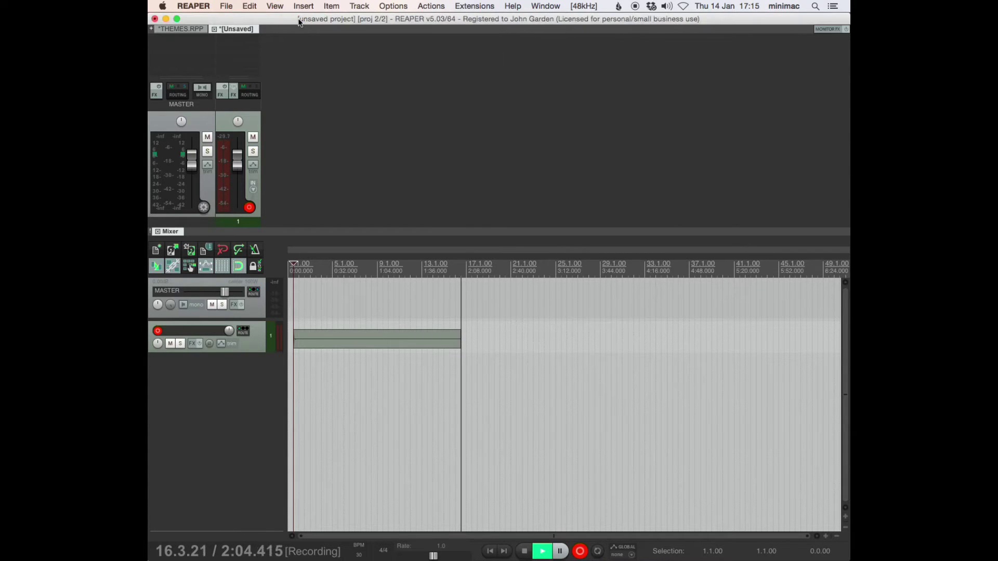
pyautogui.press('super+t')
pyautogui.press('super+t')
pyautogui.press('super+t')
pyautogui.press('super+t')
pyautogui.press('super+t')
pyautogui.press('super+t')
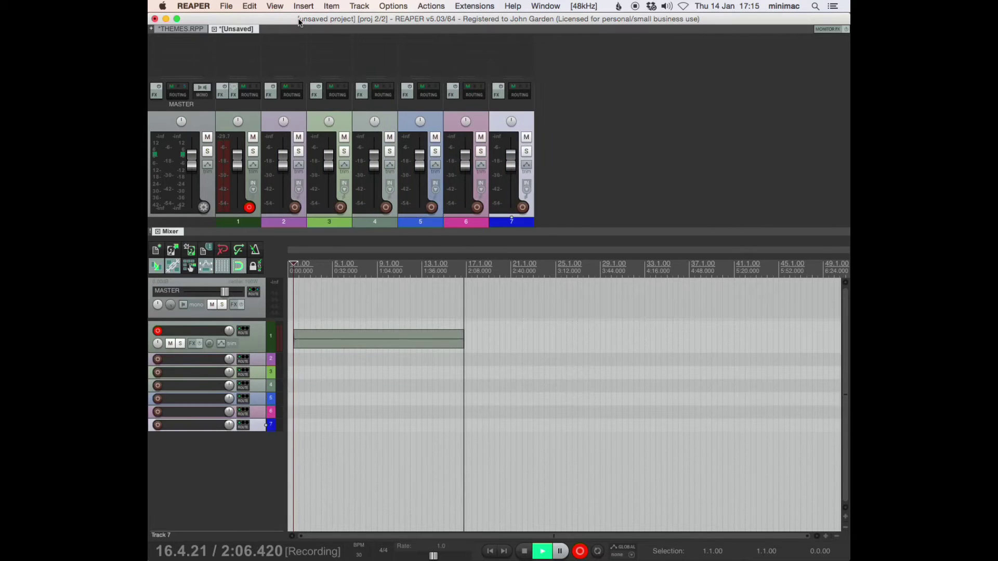
pyautogui.press('super+t')
pyautogui.press('super+t')
pyautogui.press('super+t')
pyautogui.press('super+t')
pyautogui.press('super+t')
pyautogui.press('super+t')
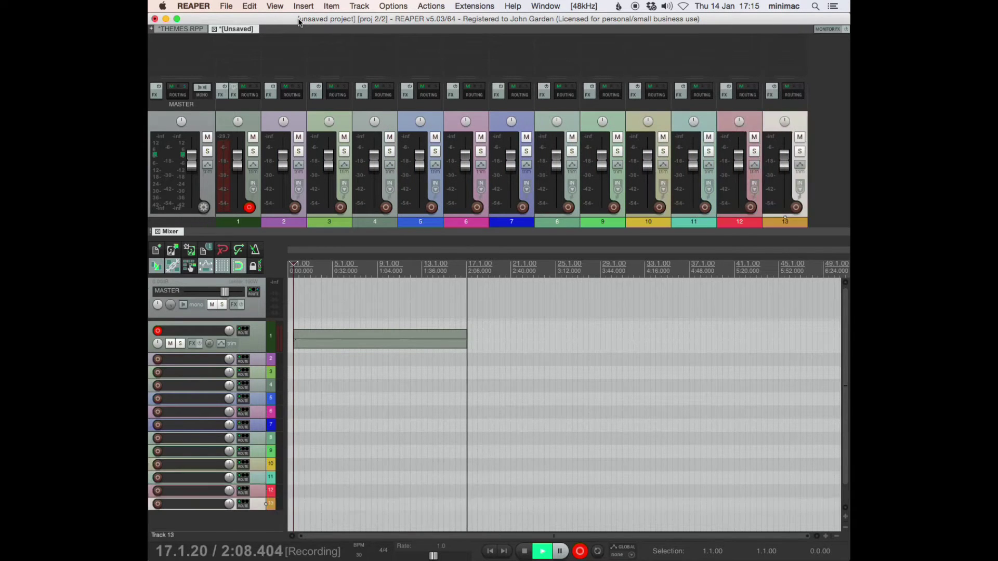
pyautogui.press('super+t')
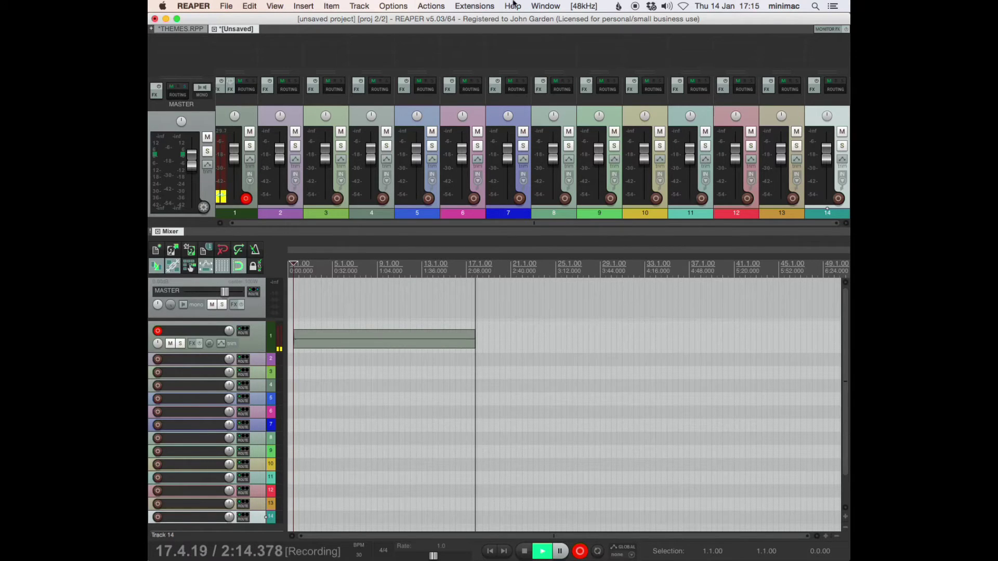
# Step: Reopen Auto Color/Icon and alternate between the folder (Random) and children (Parent) rules
pyautogui.click(475, 6)
pyautogui.click(492, 32)
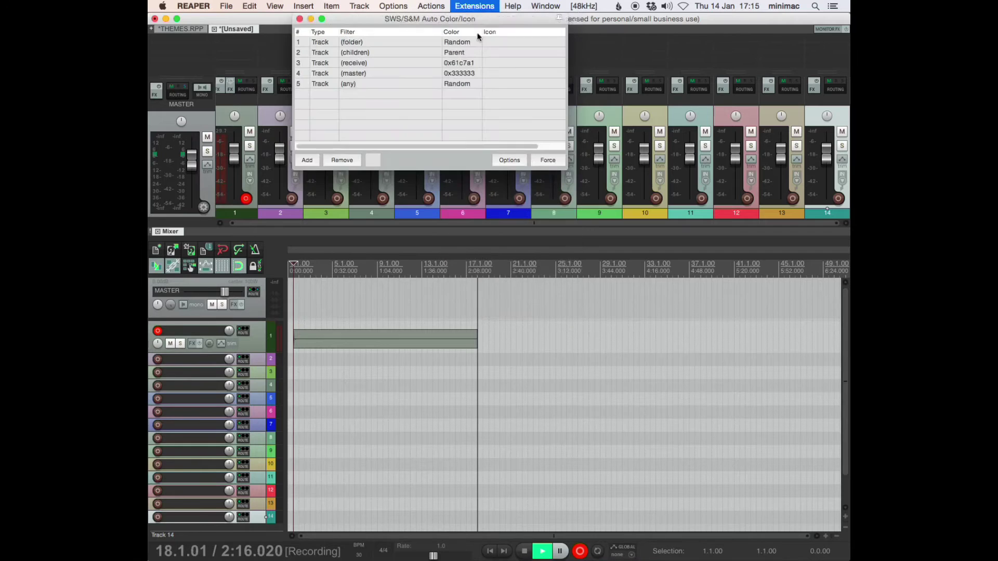
pyautogui.click(345, 41)
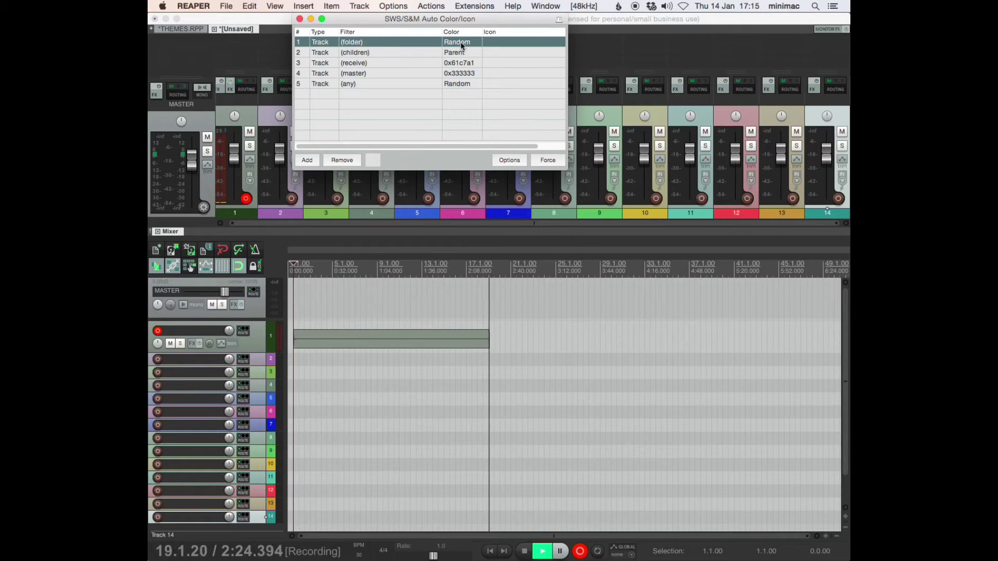
pyautogui.click(342, 54)
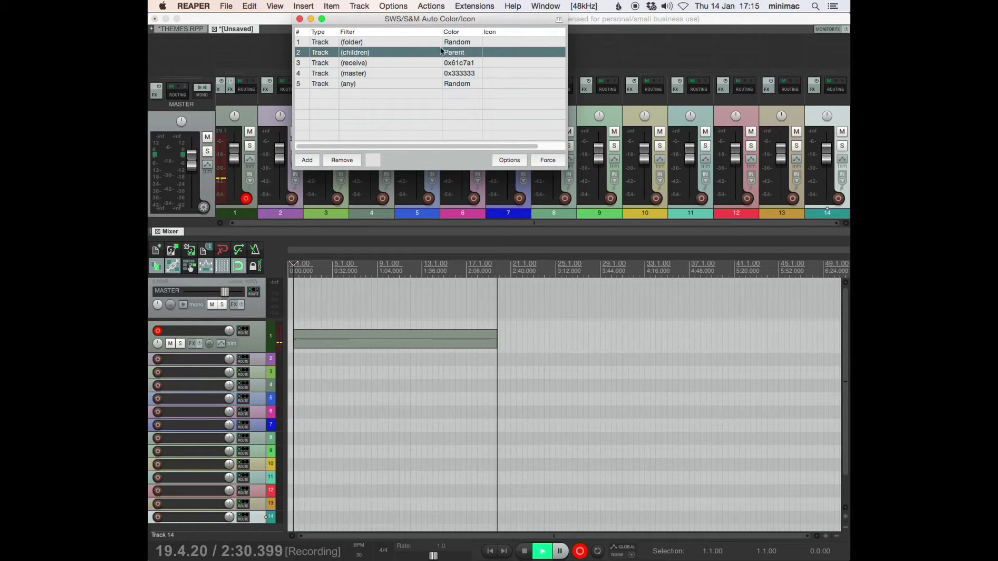
pyautogui.click(365, 42)
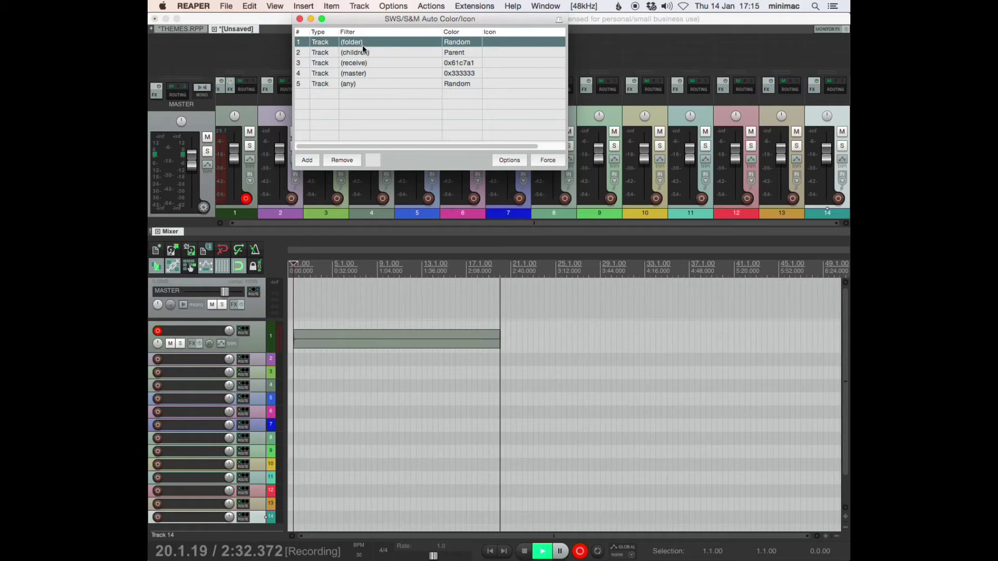
pyautogui.click(363, 54)
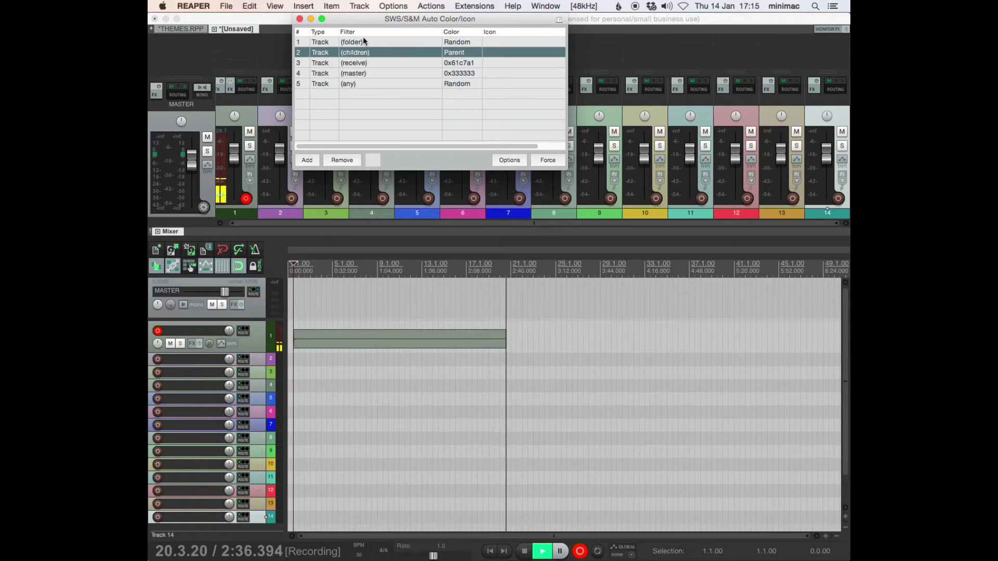
pyautogui.click(362, 39)
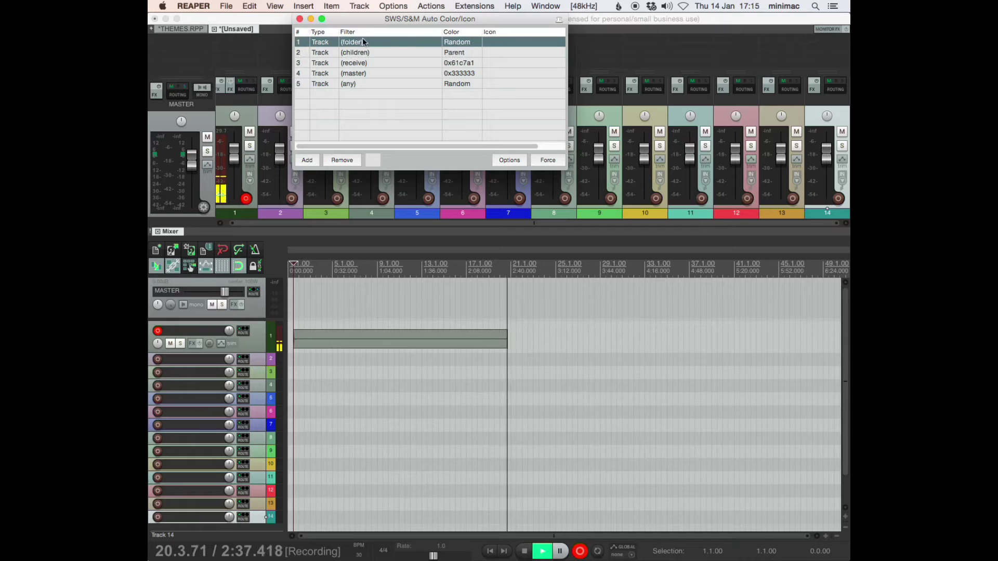
pyautogui.click(429, 54)
pyautogui.click(392, 41)
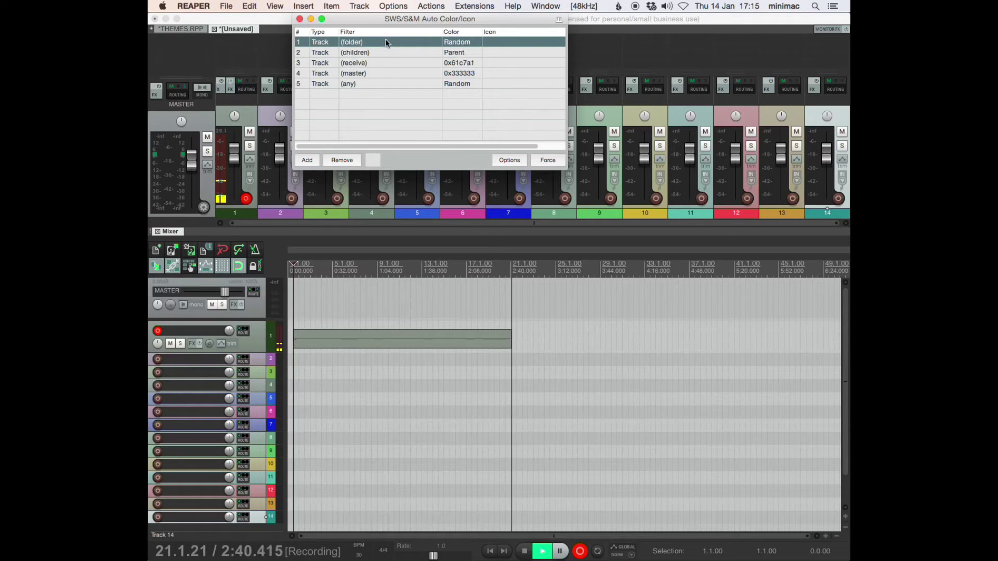
pyautogui.click(379, 52)
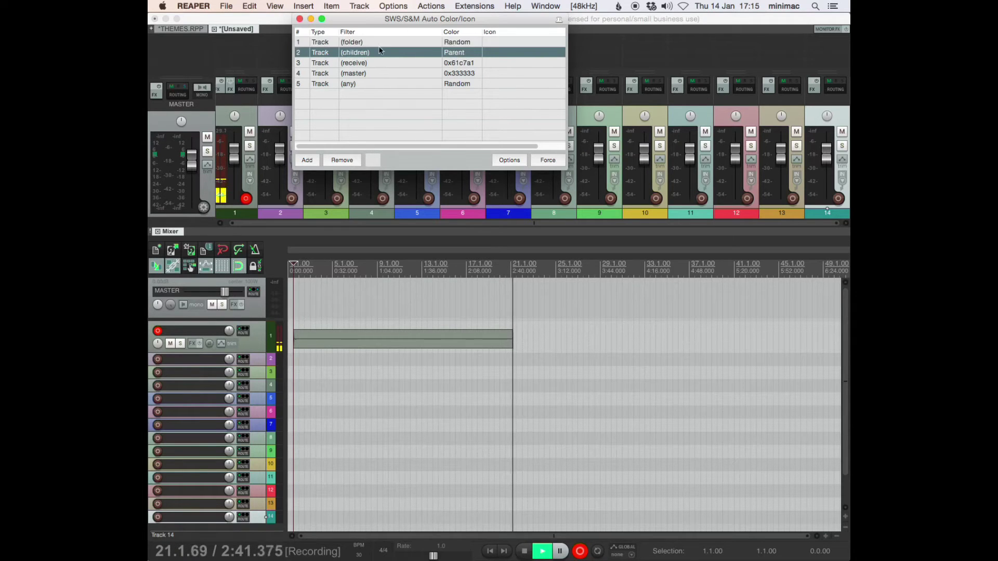
# Step: Make track 2 the =FOLDER 1= folder holding tracks 3–7
pyautogui.click(300, 20)
pyautogui.click(292, 214)
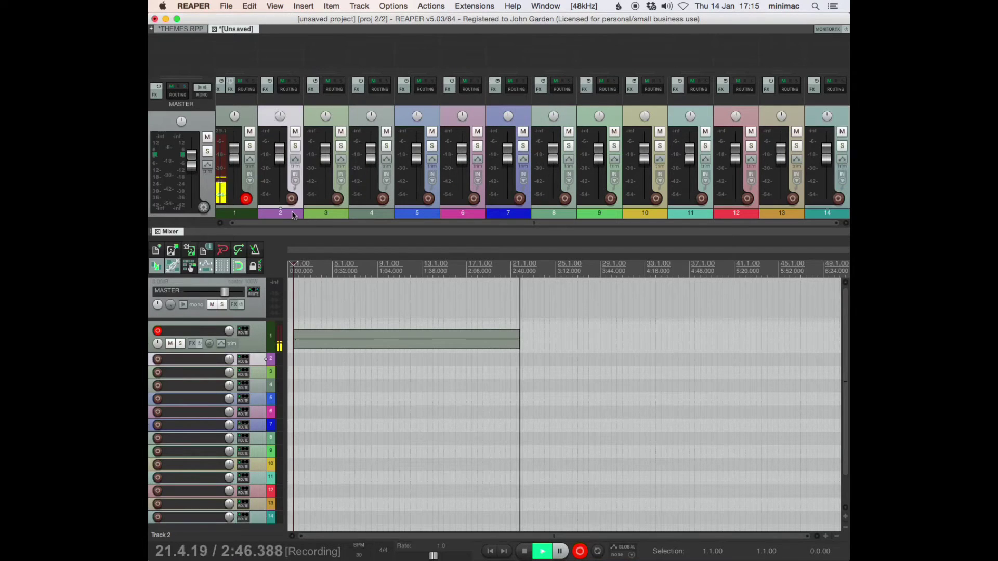
pyautogui.keyDown('shift'); pyautogui.click(475, 215); pyautogui.keyUp('shift')
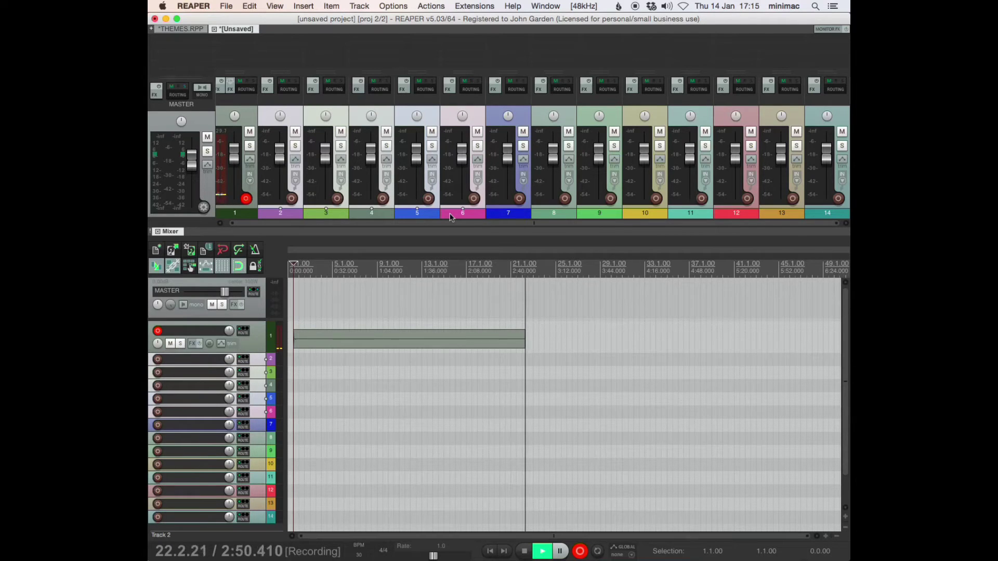
pyautogui.press('super+t')
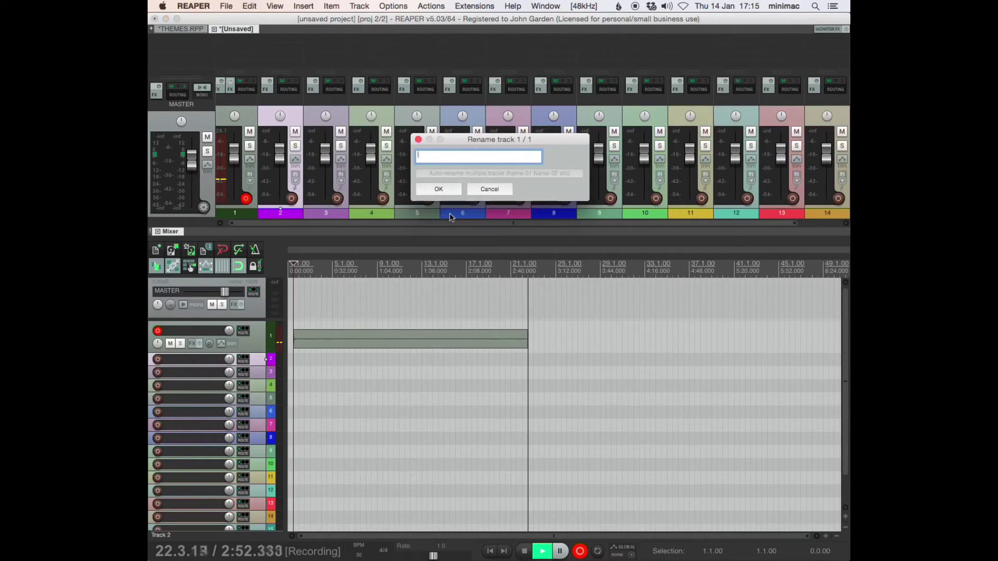
pyautogui.write('=FOLD')
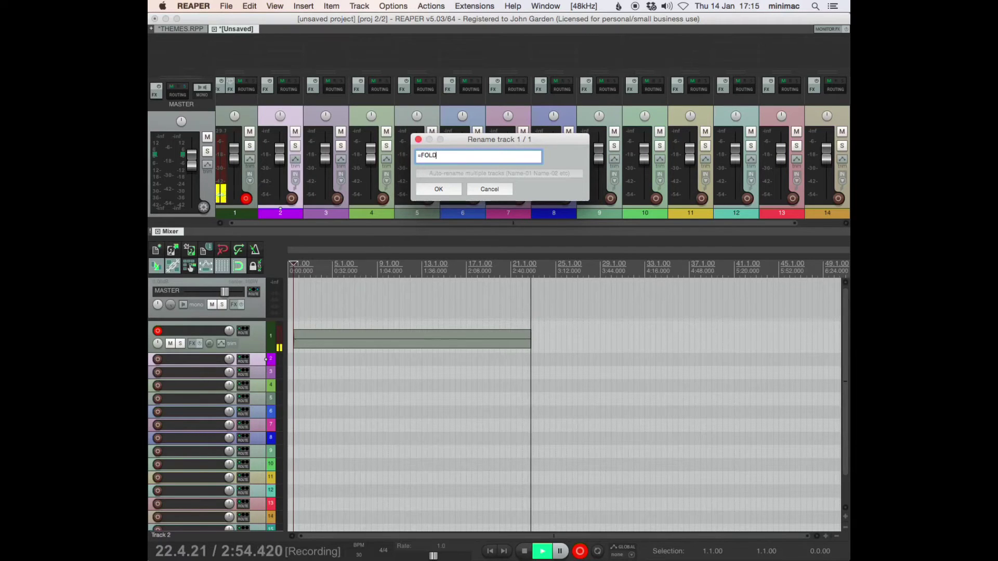
pyautogui.write('ER 1=')
pyautogui.press('Return')
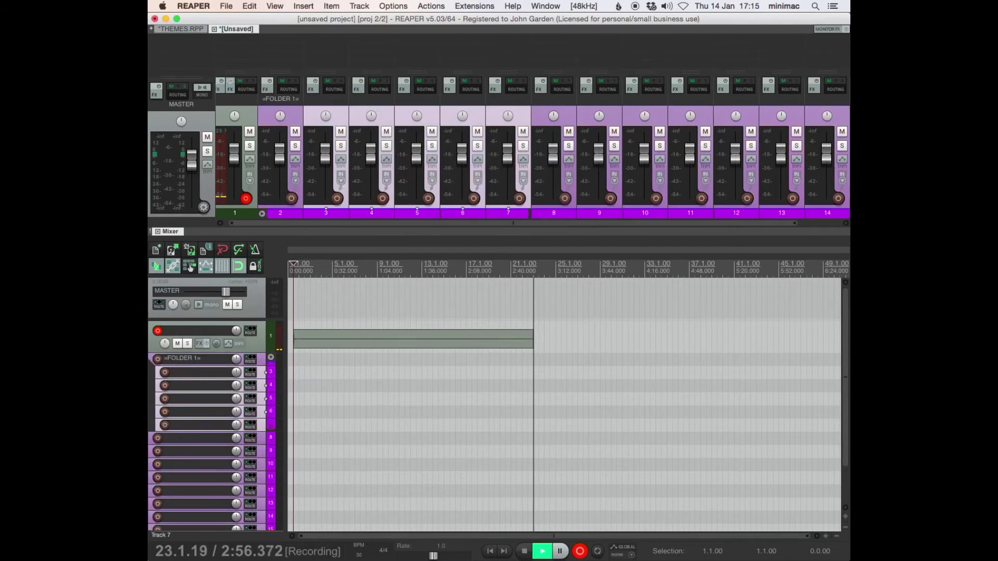
# Step: Select tracks 8 through 11 together
pyautogui.click(547, 216)
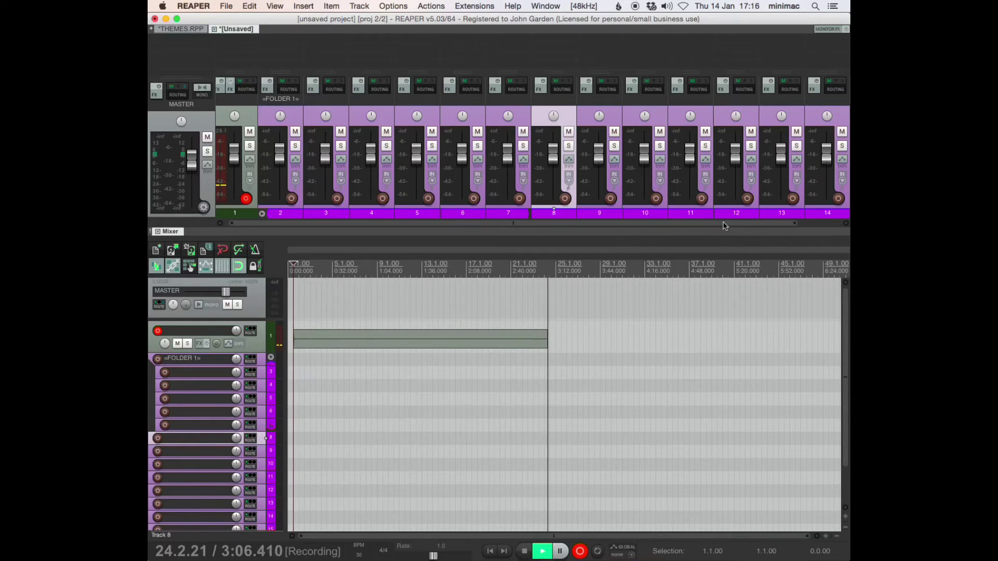
pyautogui.hscroll(1, 754, 220)
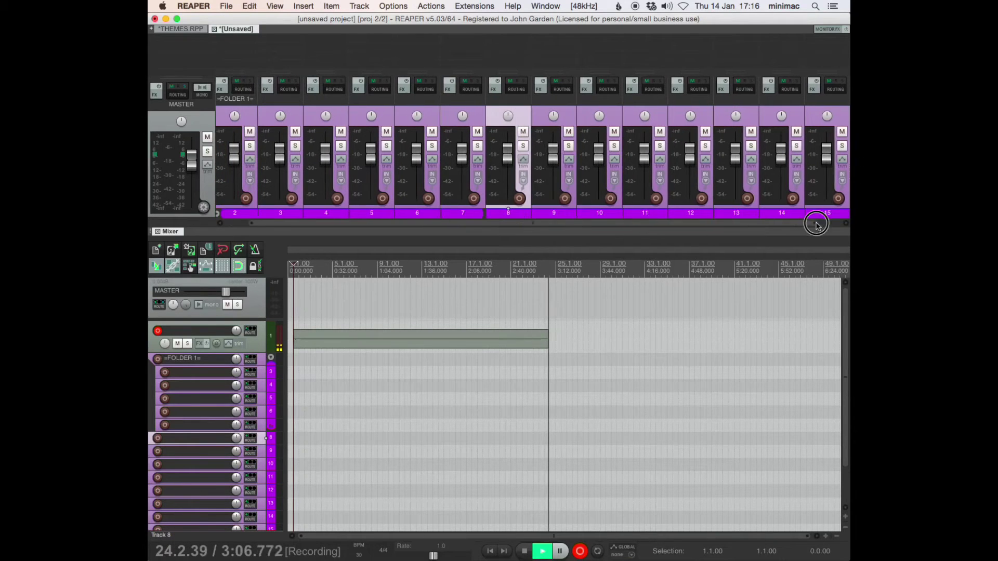
pyautogui.keyDown('shift'); pyautogui.click(654, 211); pyautogui.keyUp('shift')
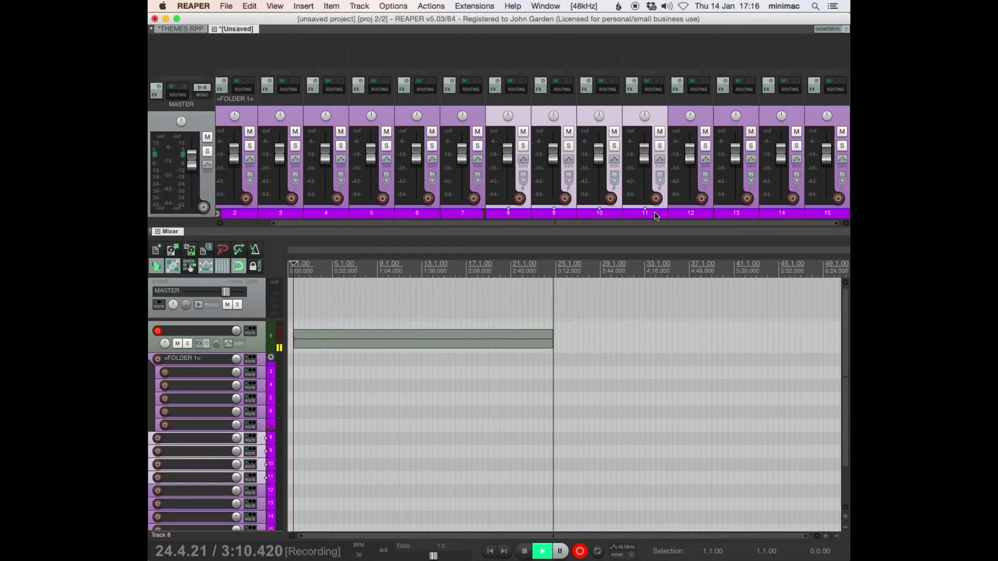
# Step: Name track 8 =FOLDER 2= as the folder over tracks 9–12
pyautogui.doubleClick(509, 212)
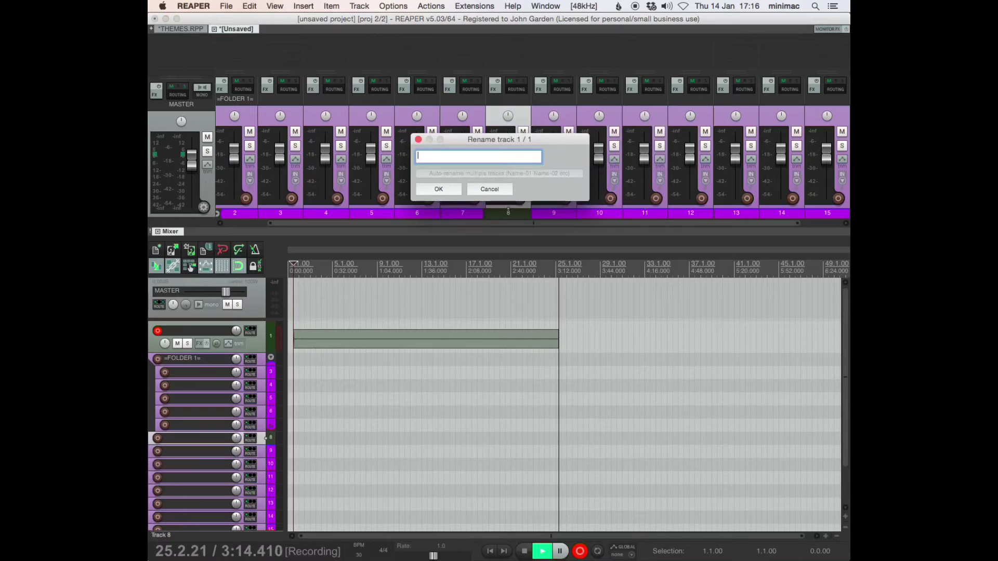
pyautogui.write('=FOLDER 2=')
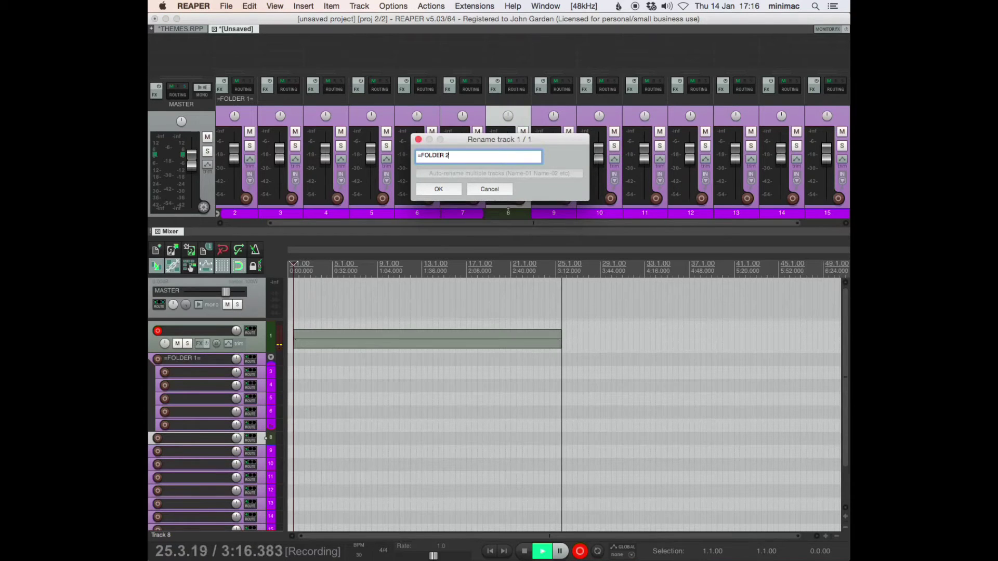
pyautogui.press('Return')
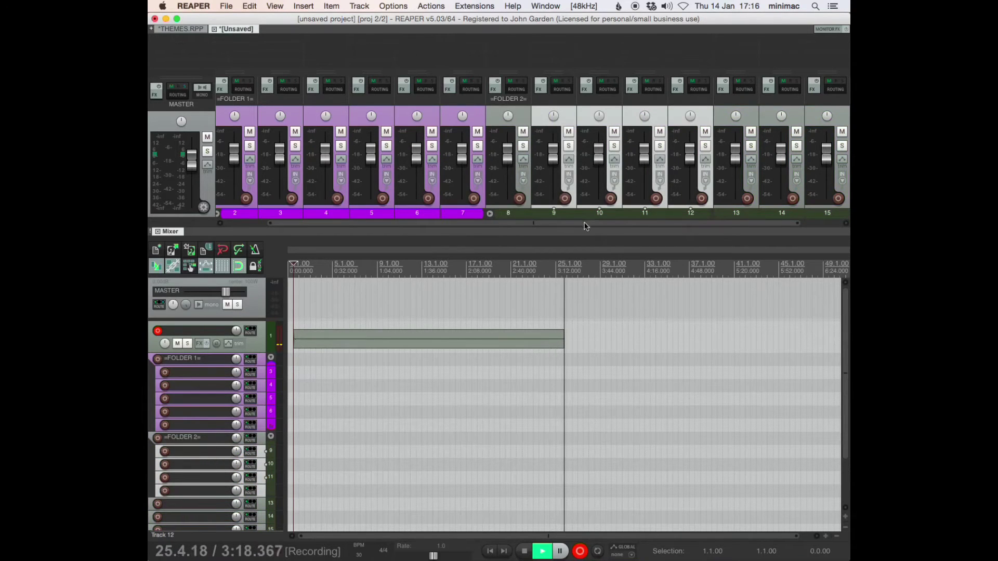
pyautogui.moveTo(585, 225); pyautogui.dragTo(645, 228)
# Step: Select tracks 13–16 and rename track 13 =FOLDER 3= as their folder
pyautogui.click(697, 215)
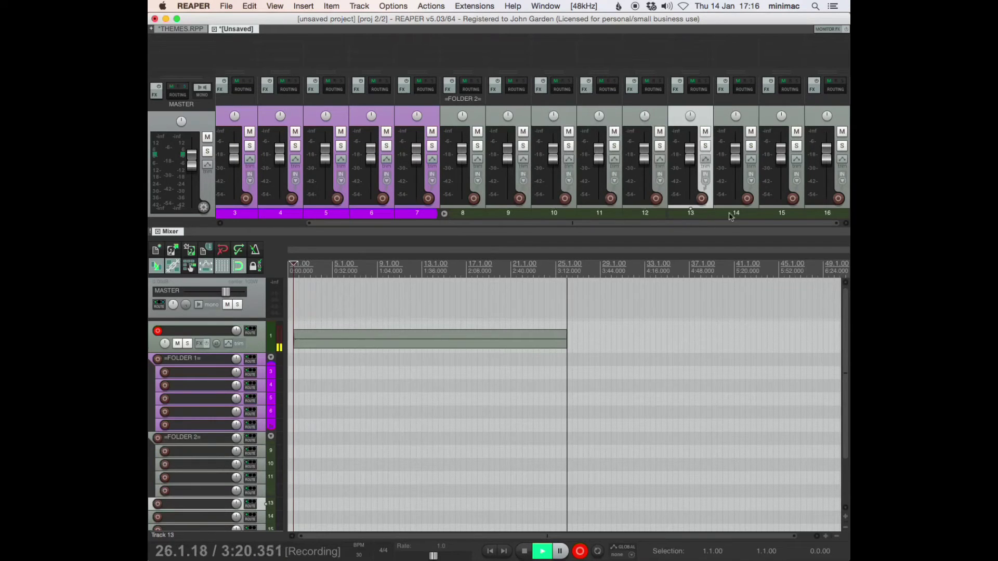
pyautogui.keyDown('shift'); pyautogui.click(822, 214); pyautogui.keyUp('shift')
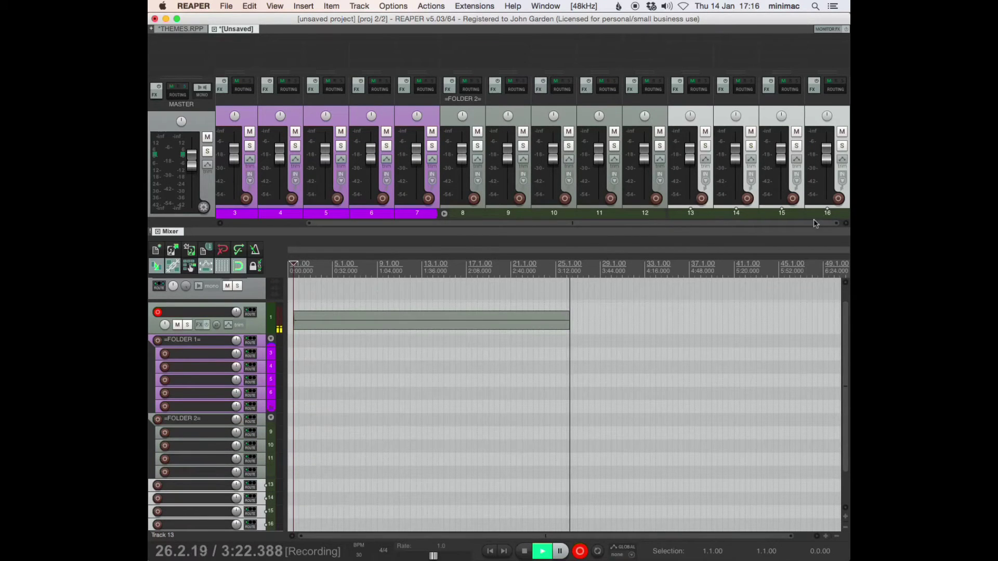
pyautogui.press('F2')
pyautogui.write('=')
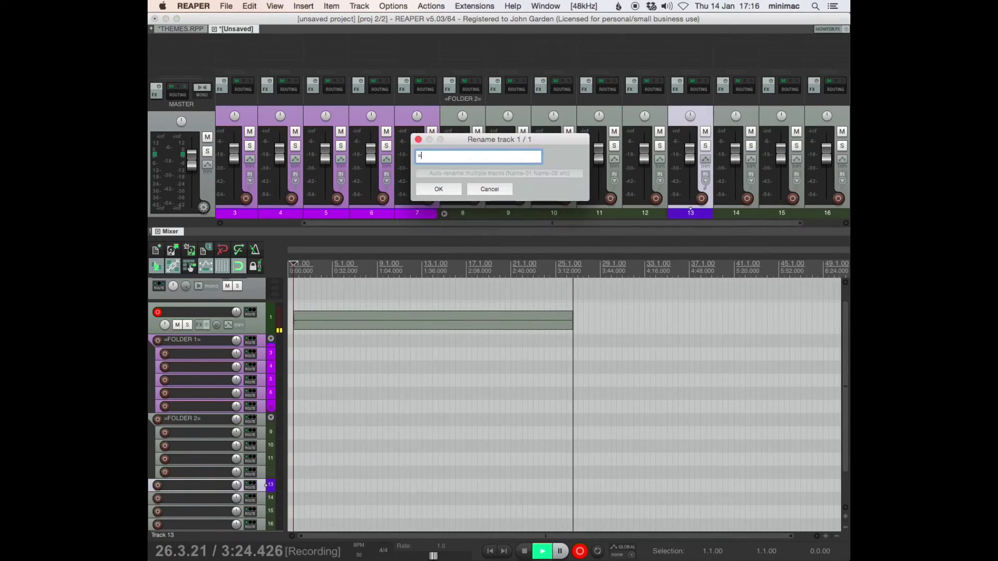
pyautogui.write('FOLDER 3=')
pyautogui.press('Return')
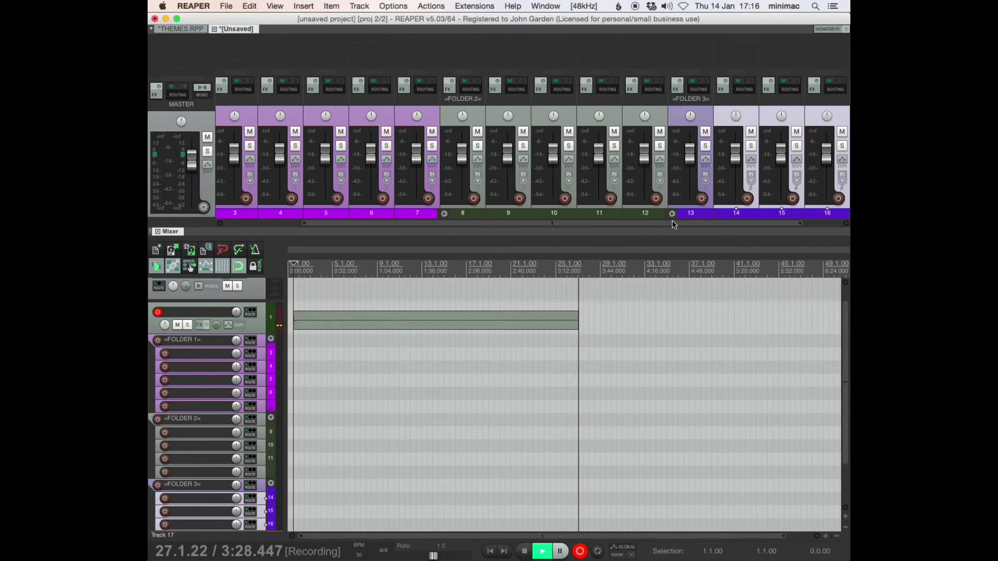
# Step: Toggle the mixer to folders only and back, then select =FOLDER 2= and its children
pyautogui.hotkey('ctrl', 'alt', 'f')
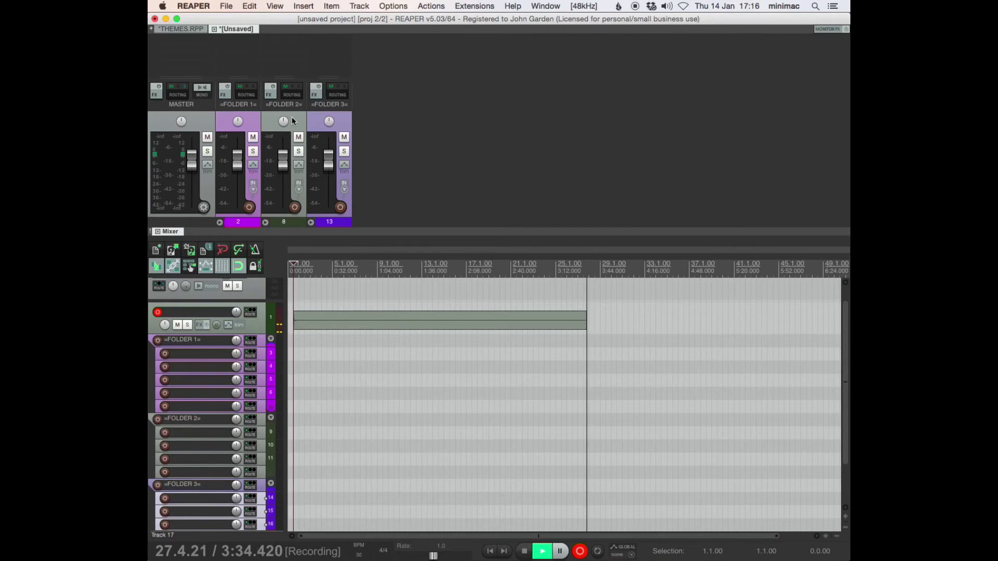
pyautogui.click(257, 122)
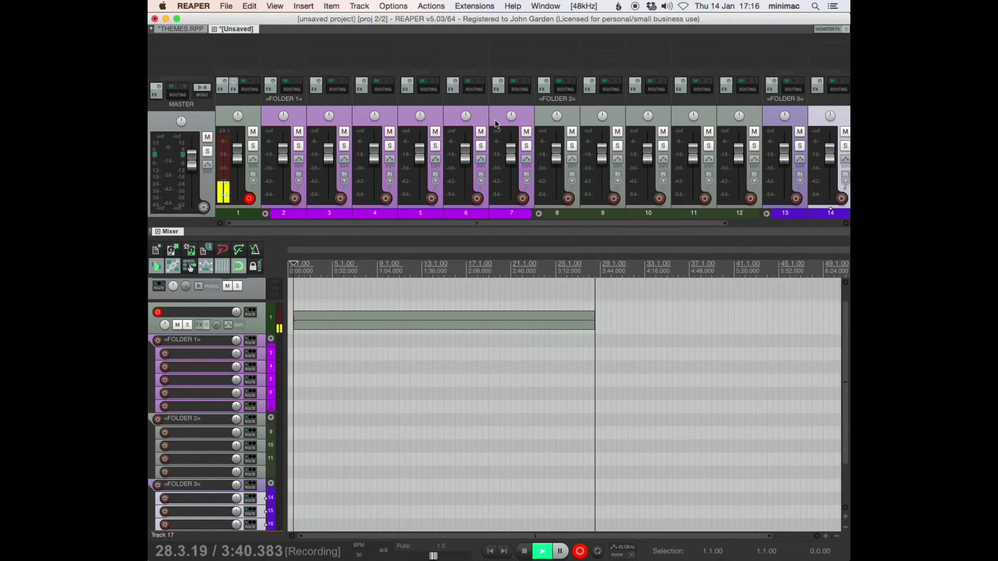
pyautogui.click(539, 123)
pyautogui.keyDown('shift'); pyautogui.click(726, 121); pyautogui.keyUp('shift')
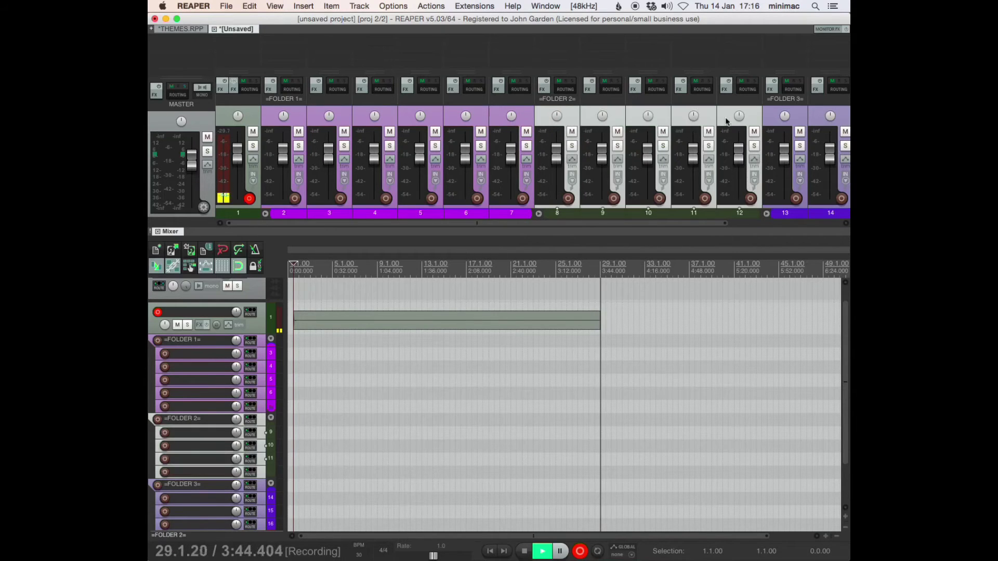
pyautogui.click(728, 121)
# Step: Select =FOLDER 3= with its child tracks, then close the mixer
pyautogui.moveTo(705, 223); pyautogui.dragTo(848, 221)
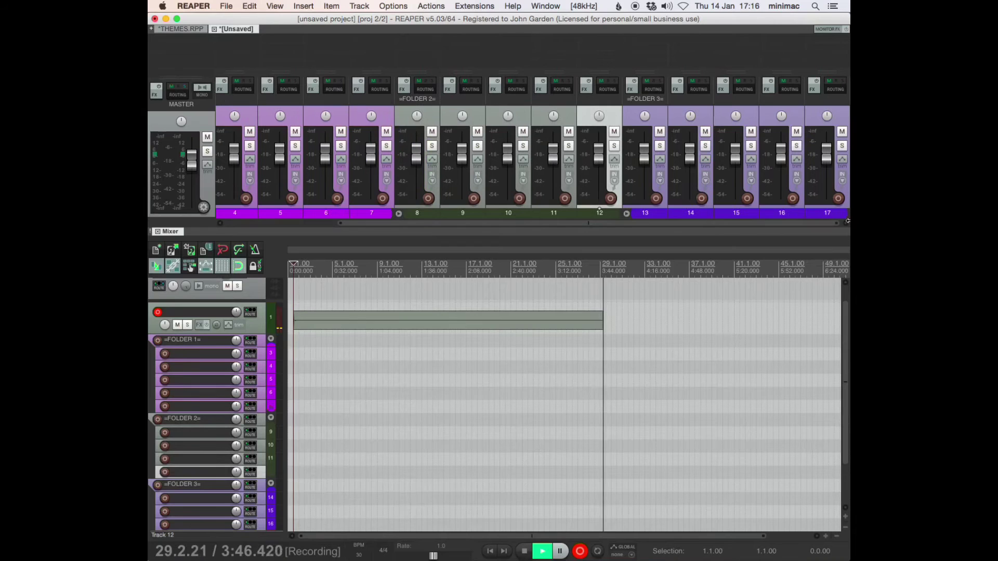
pyautogui.click(661, 124)
pyautogui.keyDown('shift'); pyautogui.click(844, 124); pyautogui.keyUp('shift')
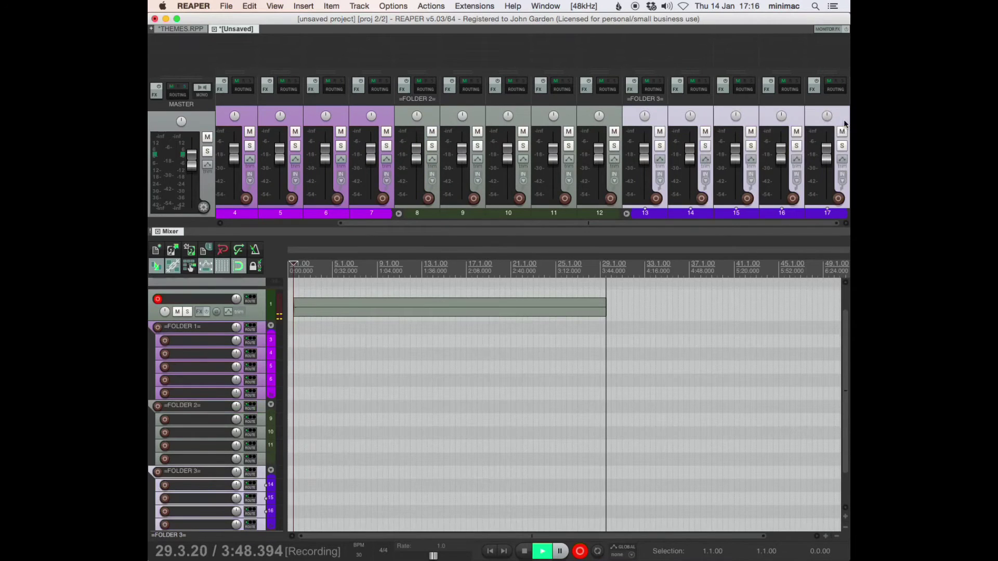
pyautogui.press('super+m')
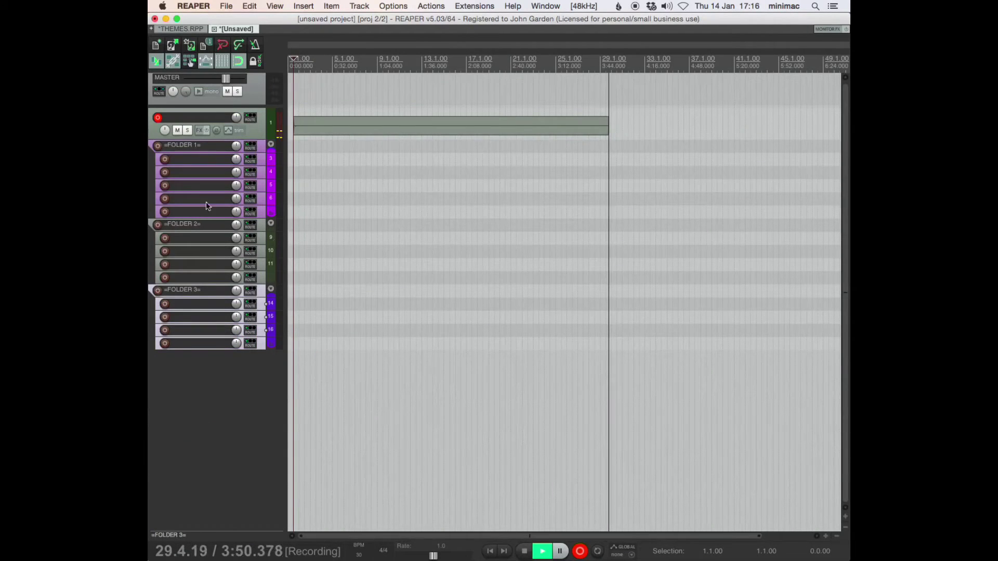
# Step: Recolour the child tracks of =FOLDER 1= green, =FOLDER 2= blue and =FOLDER 3= pink
pyautogui.click(187, 151)
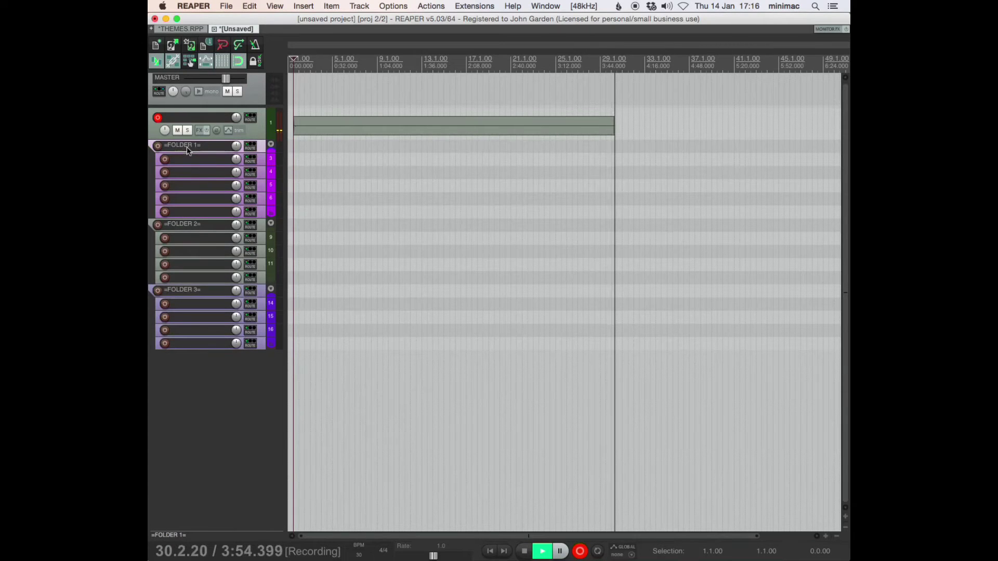
pyautogui.hotkey('shift', 'c')
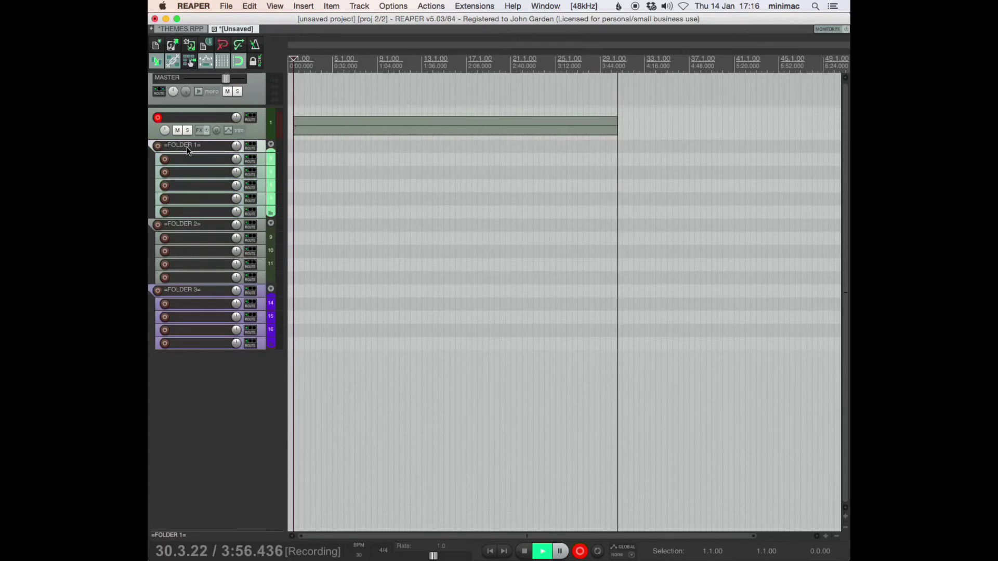
pyautogui.click(193, 227)
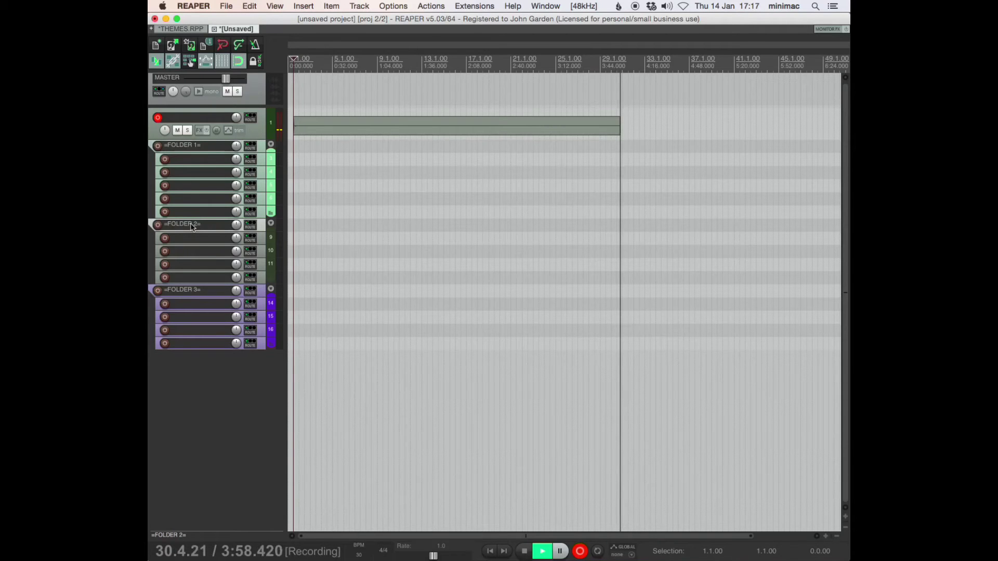
pyautogui.hotkey('shift', 'c')
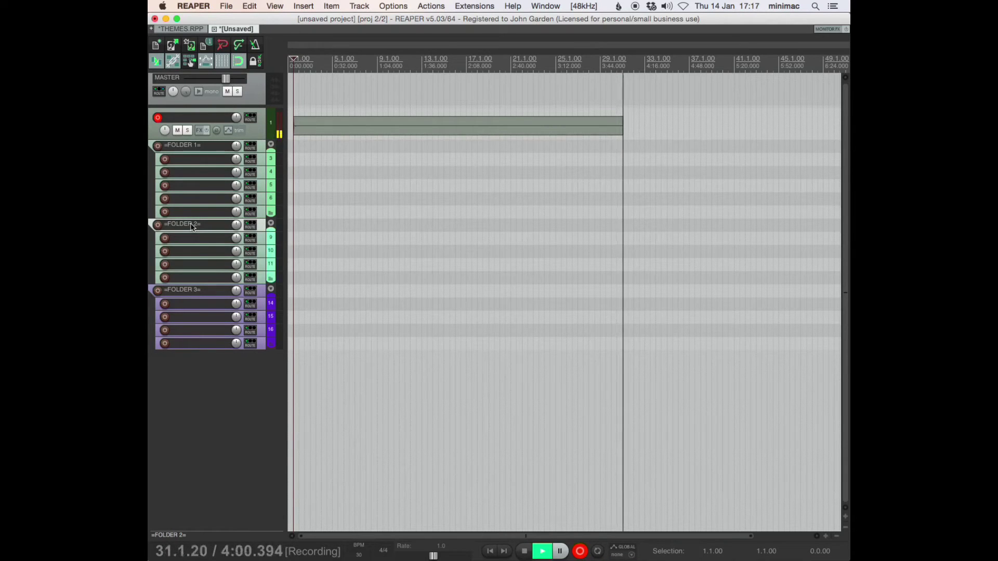
pyautogui.hotkey('shift', 'c')
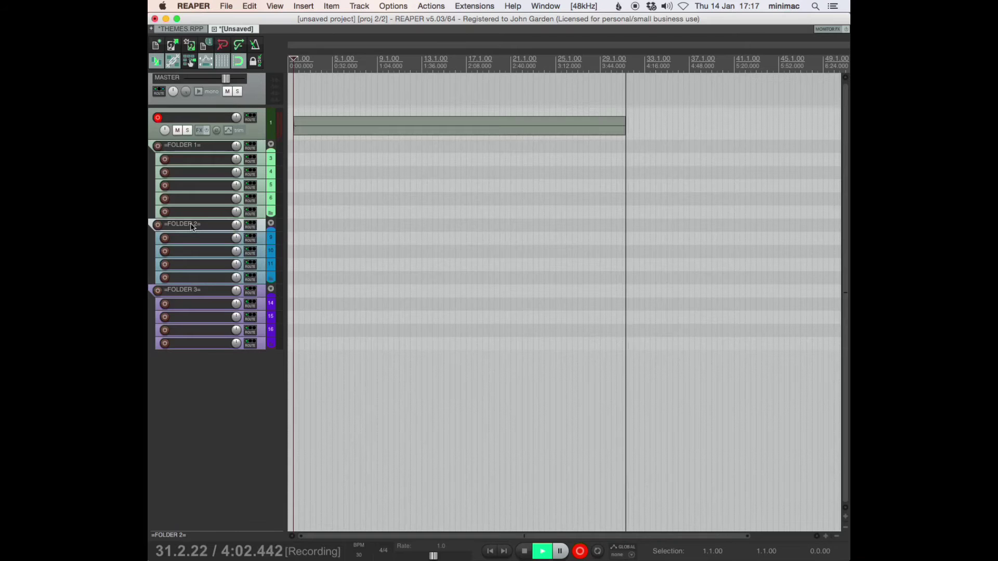
pyautogui.click(200, 293)
pyautogui.hotkey('shift', 'c')
pyautogui.hotkey('shift', 'c')
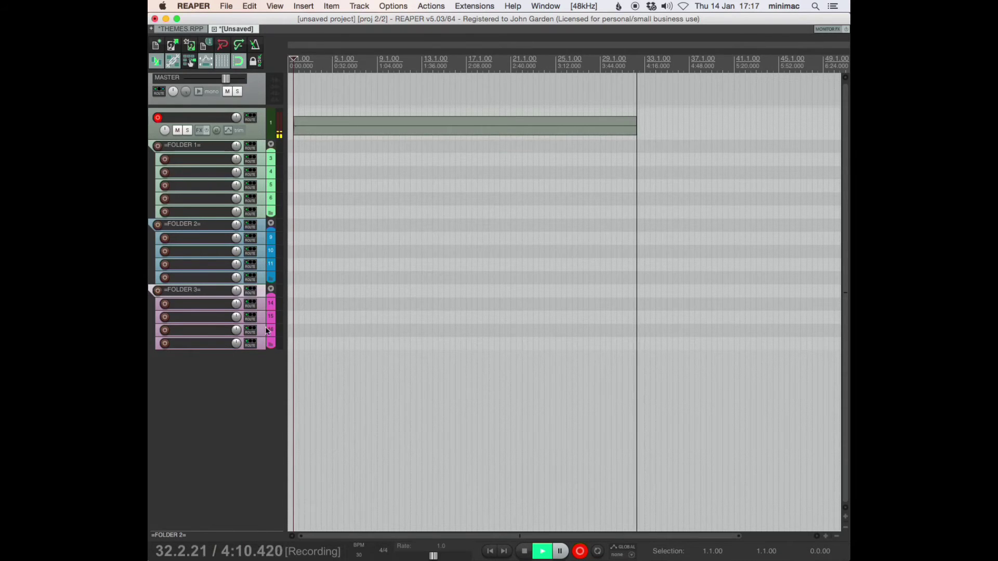
# Step: Reopen the mixer and toggle its folder view back to showing every track strip
pyautogui.hotkey('ctrl', 'm')
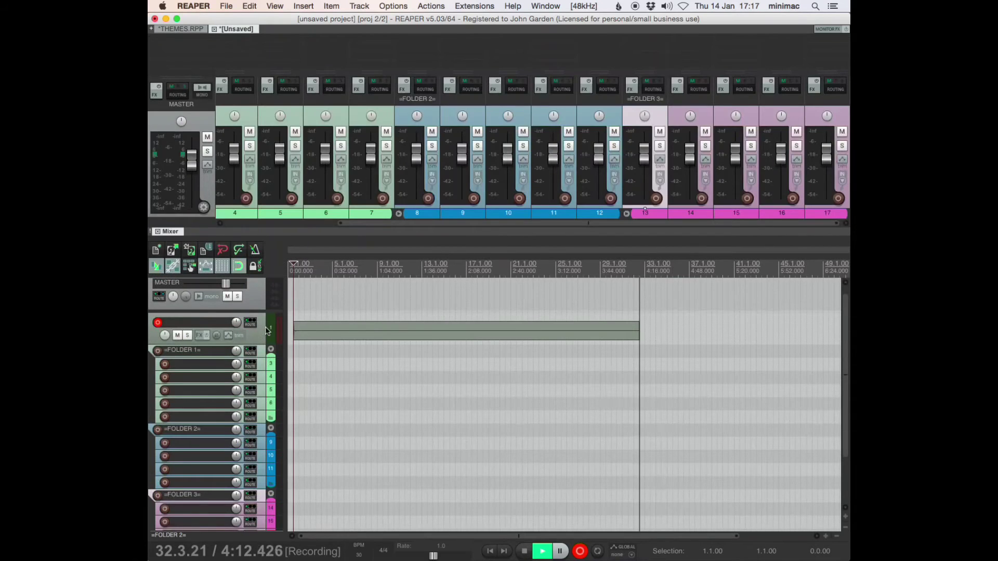
pyautogui.hotkey('alt', 'm')
pyautogui.hotkey('alt', 'm')
pyautogui.hotkey('alt', 'm')
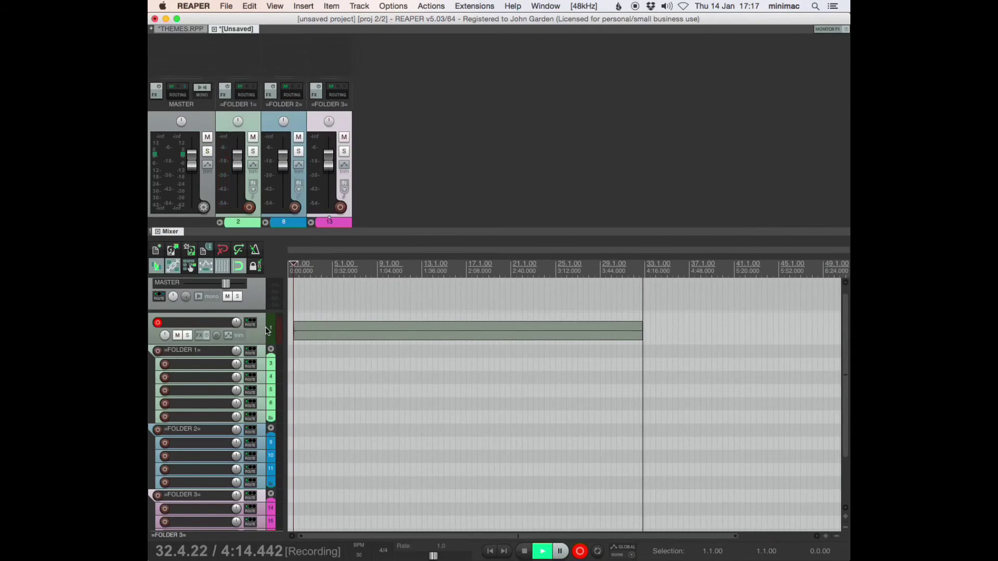
pyautogui.hotkey('alt', 'm')
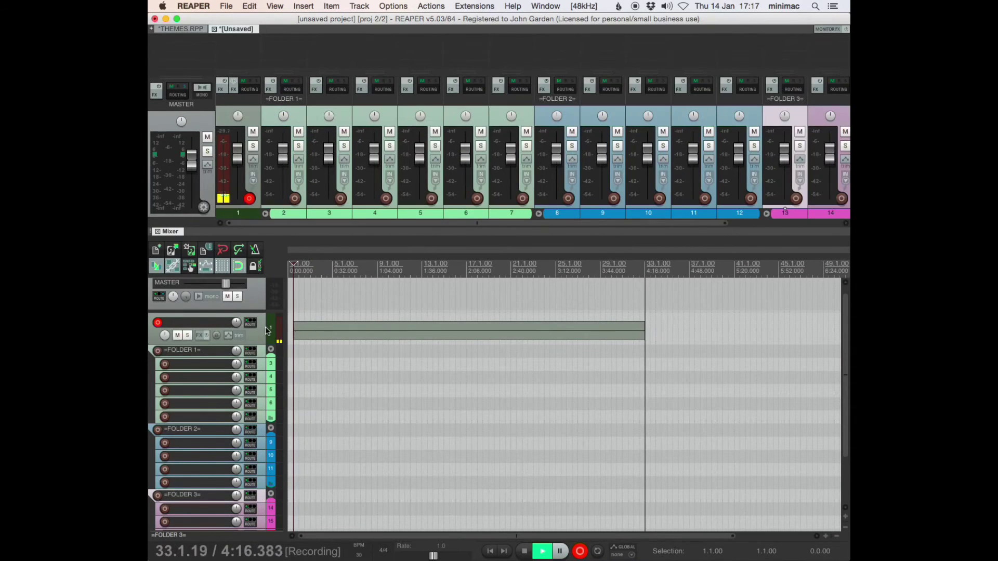
# Step: Open the SWS Auto Color/Icon rules window and select the (master) colour rule
pyautogui.click(471, 6)
pyautogui.click(469, 30)
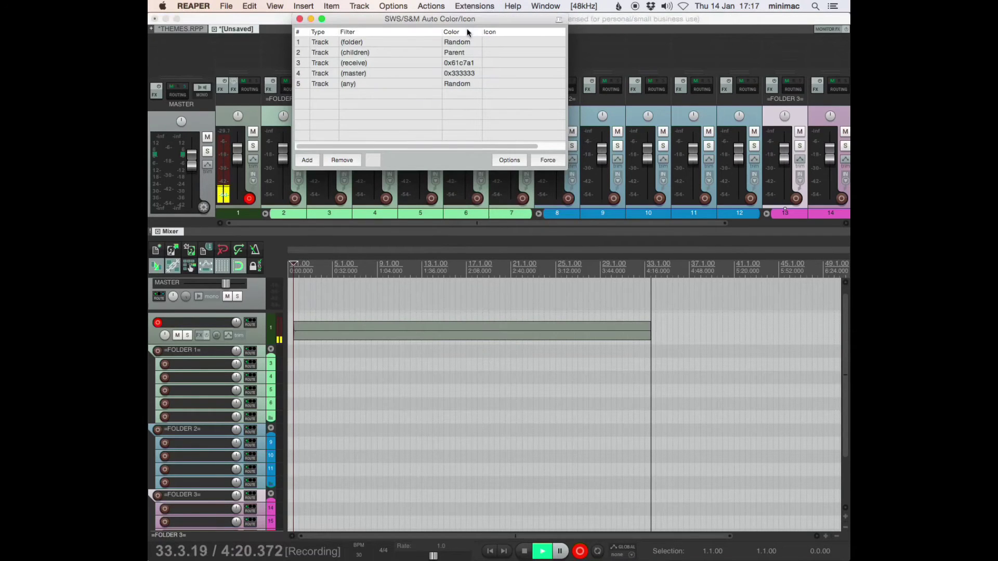
pyautogui.click(369, 63)
pyautogui.click(363, 72)
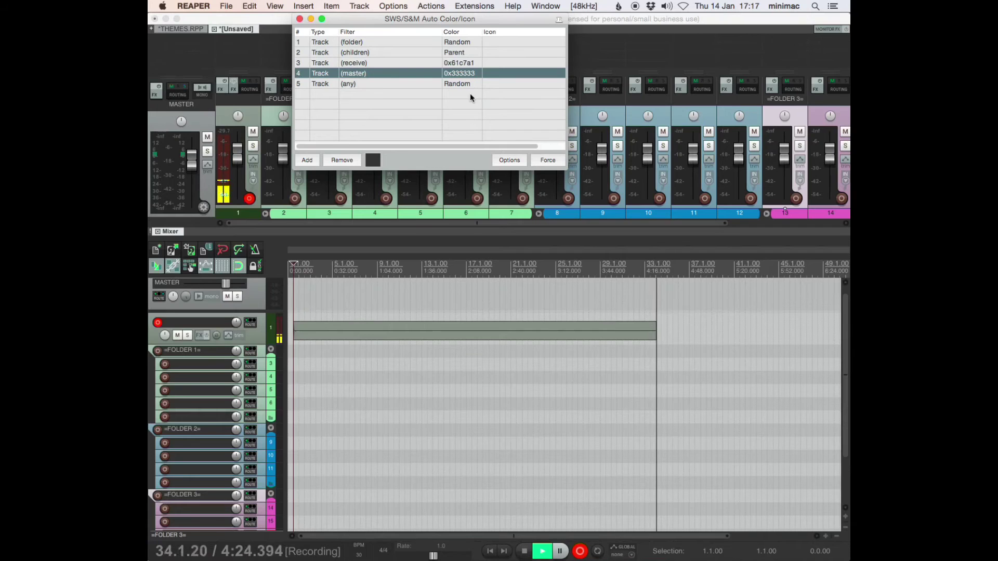
# Step: Set the master rule's colour to orange (Tangerine) from the crayon colour picker
pyautogui.click(372, 160)
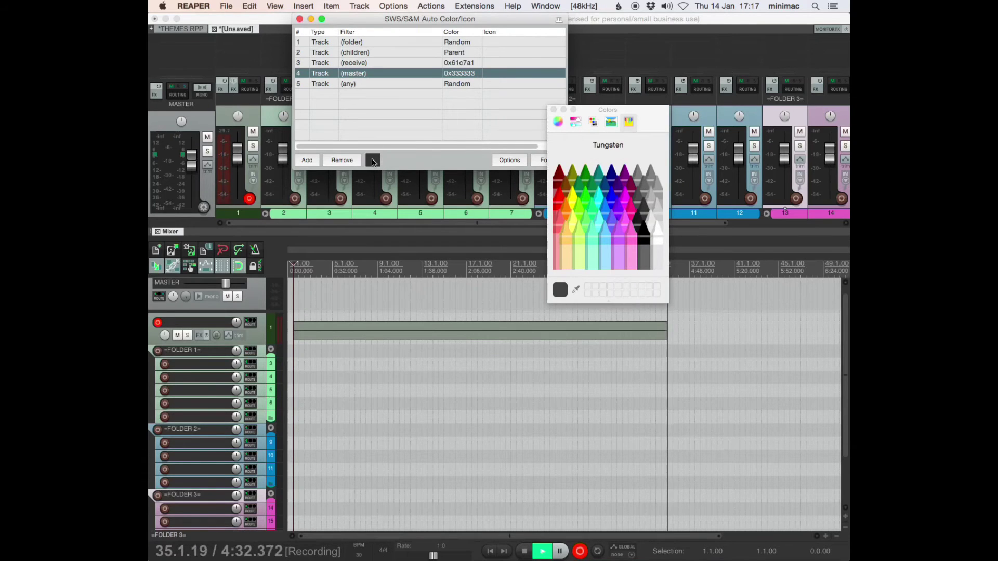
pyautogui.click(557, 122)
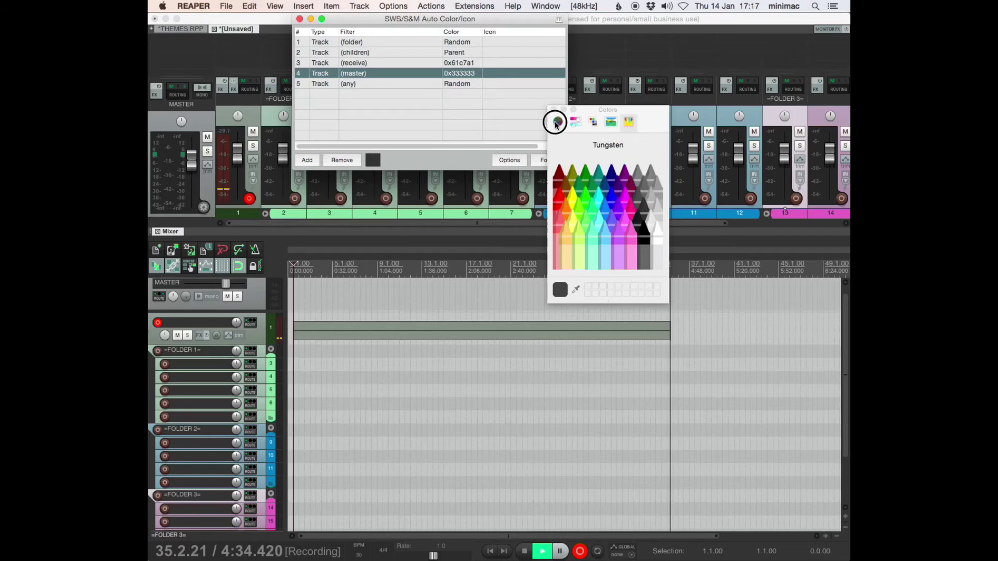
pyautogui.click(575, 122)
pyautogui.click(593, 123)
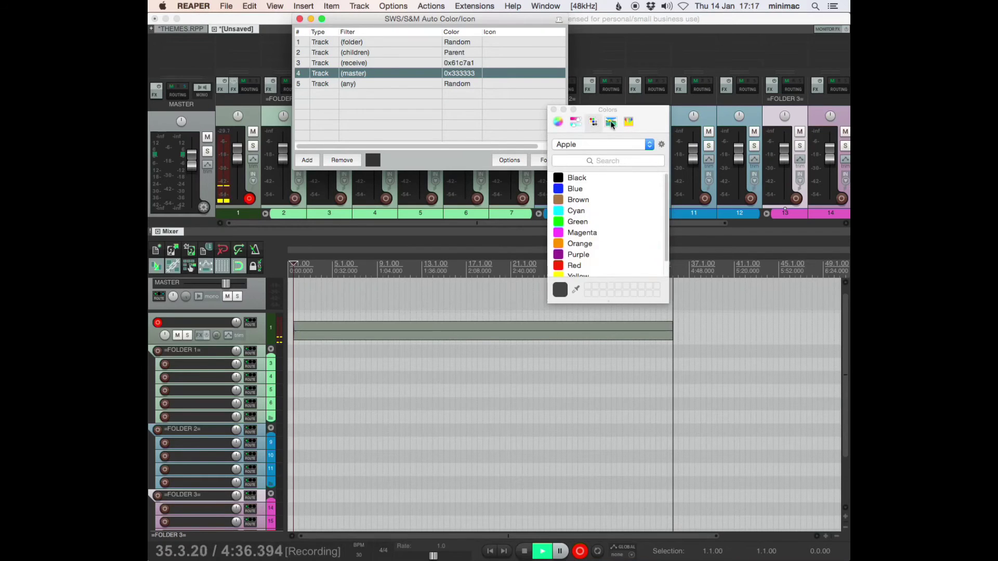
pyautogui.click(611, 123)
pyautogui.click(629, 122)
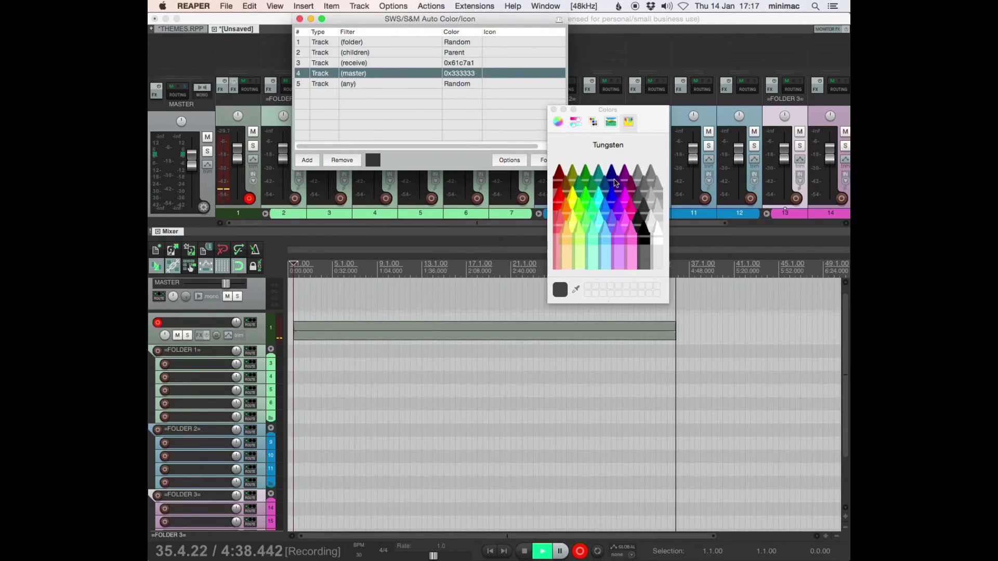
pyautogui.click(568, 207)
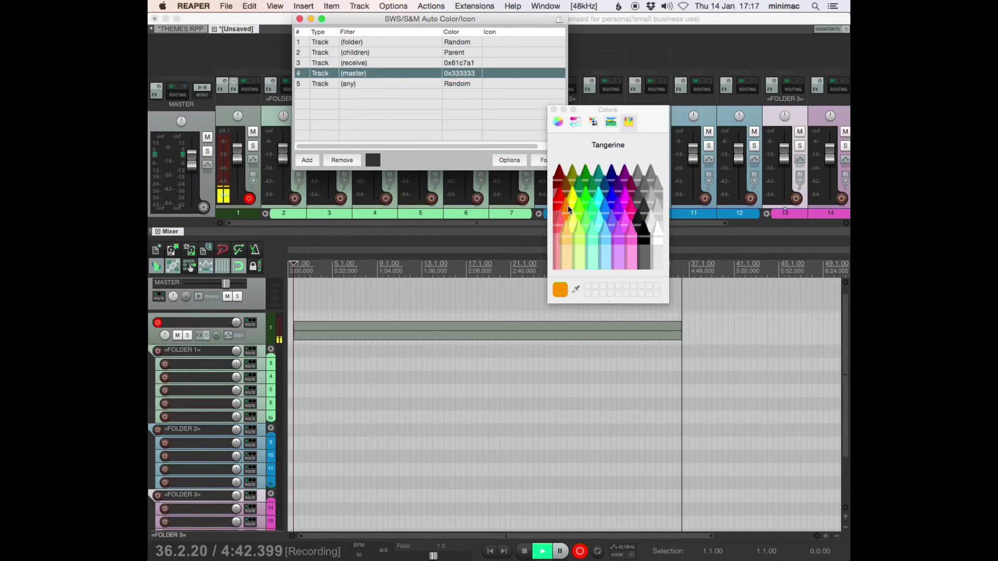
pyautogui.click(554, 110)
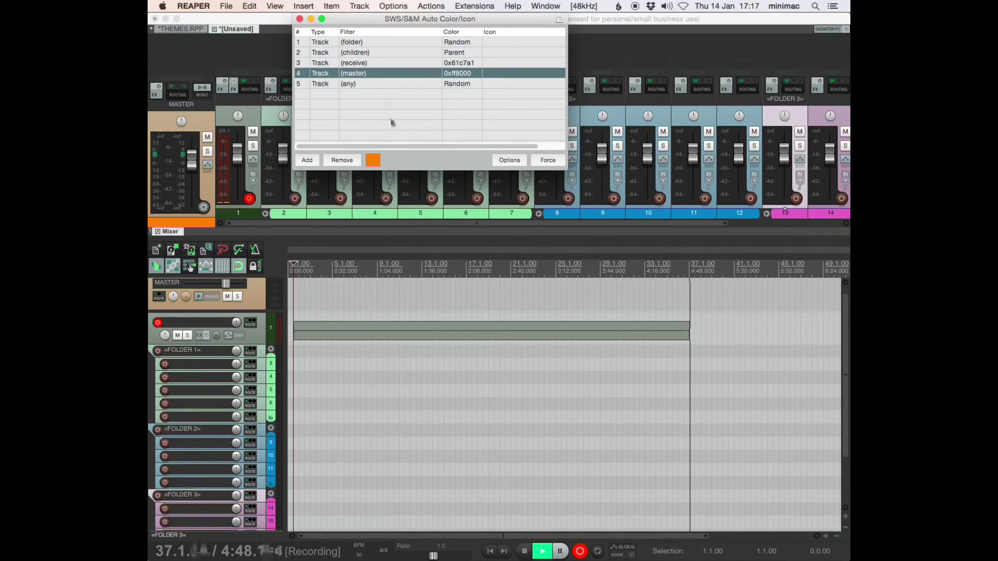
# Step: Set the master rule back to dark grey Tungsten (0x333333) and close the rules window
pyautogui.click(373, 161)
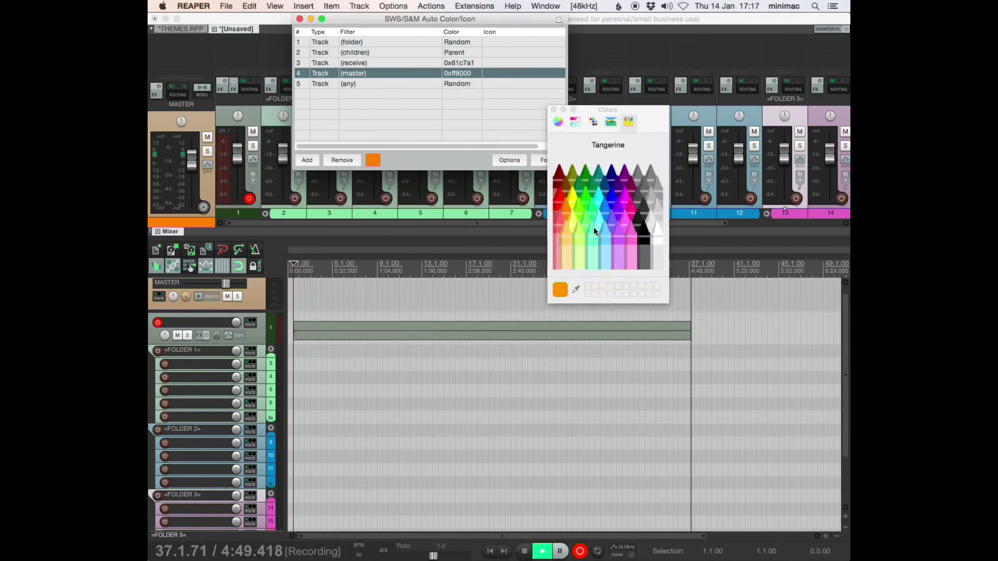
pyautogui.click(644, 208)
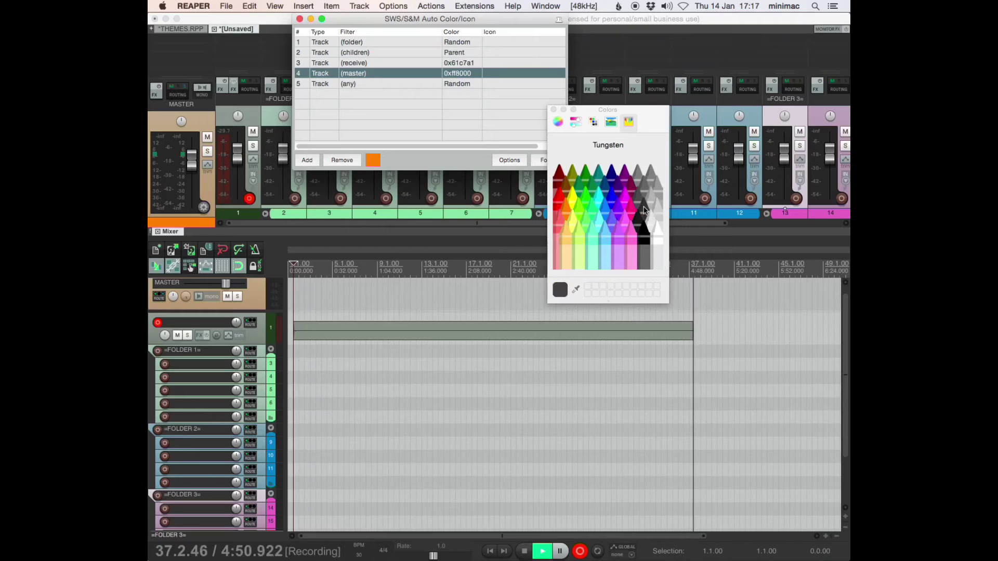
pyautogui.click(554, 111)
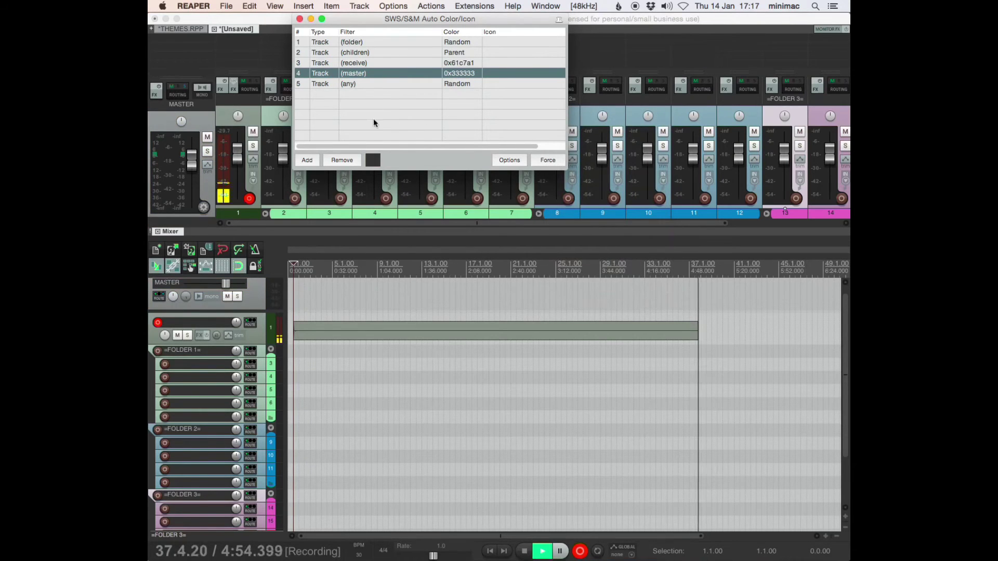
pyautogui.click(350, 63)
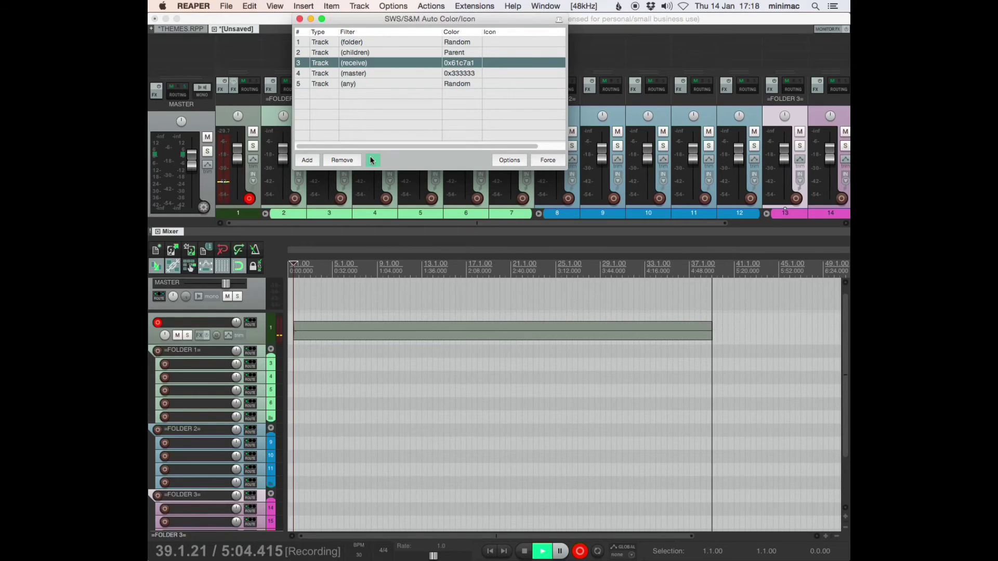
pyautogui.click(300, 19)
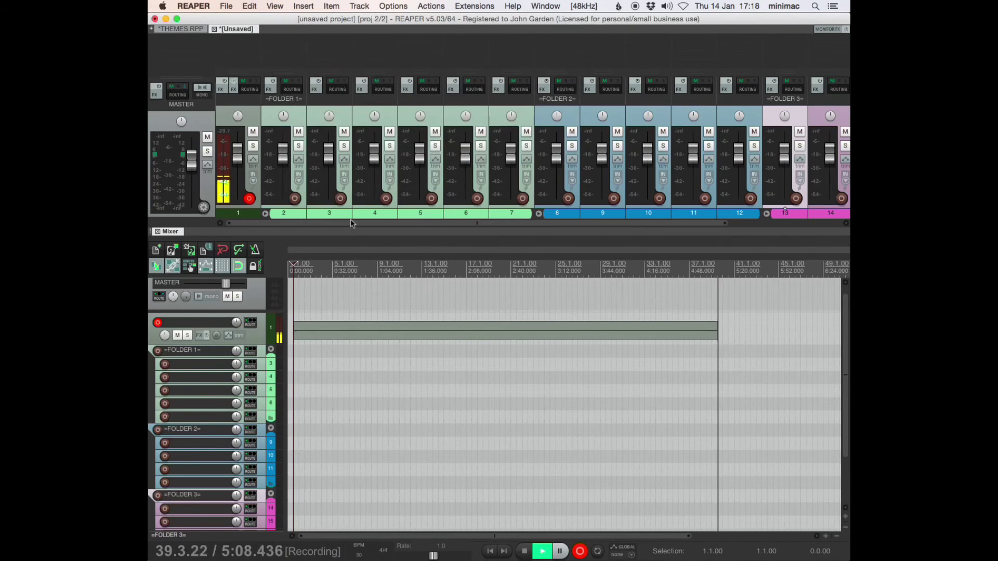
# Step: After viewing track 4's routing, create a send from track 9 into track 10
pyautogui.click(382, 214)
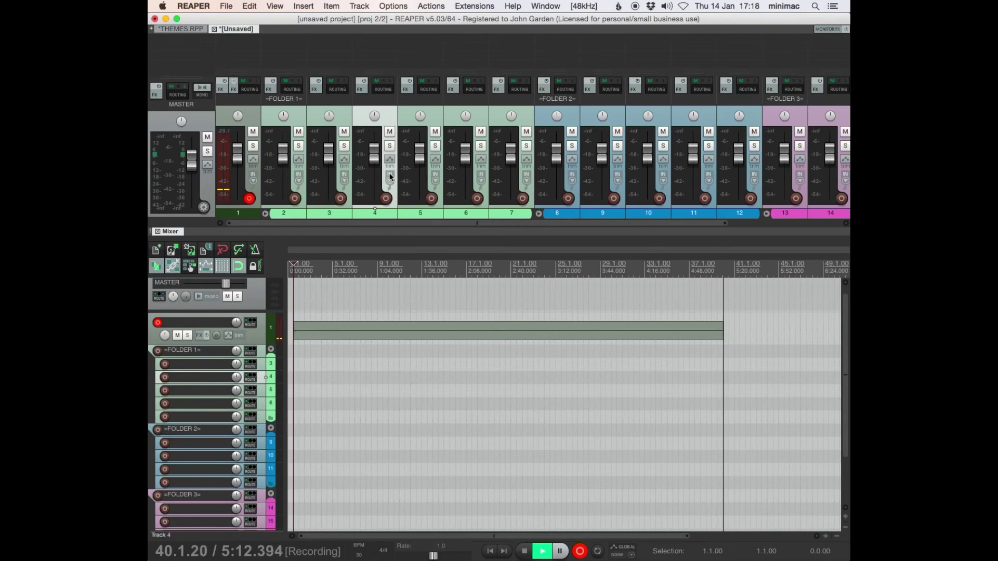
pyautogui.moveTo(381, 93); pyautogui.dragTo(389, 92)
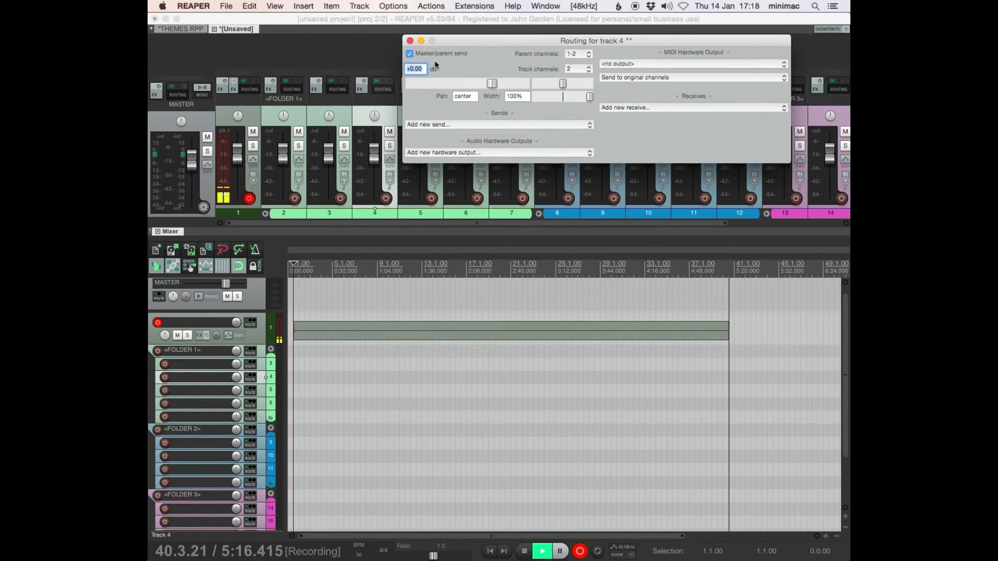
pyautogui.click(587, 212)
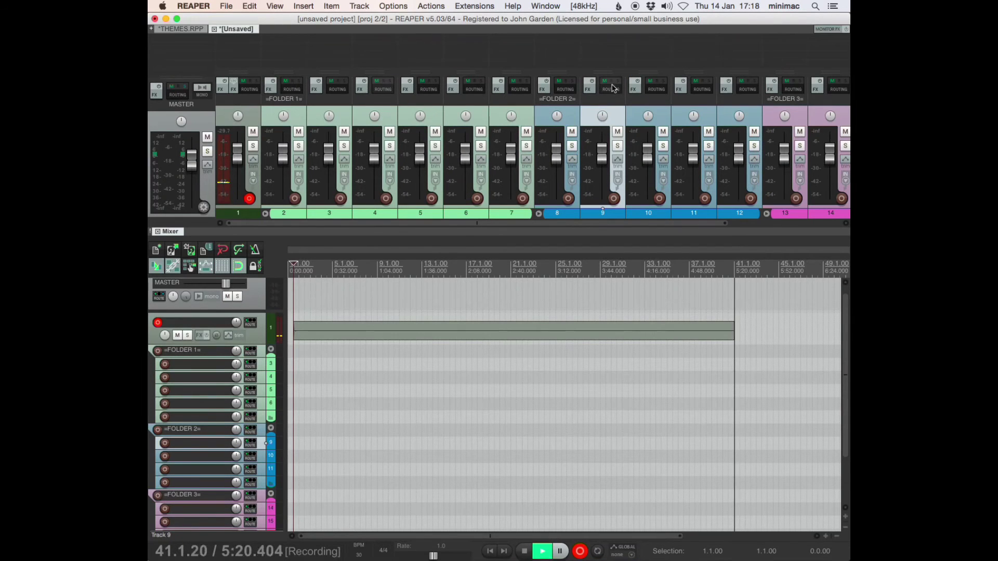
pyautogui.moveTo(611, 89); pyautogui.dragTo(654, 85)
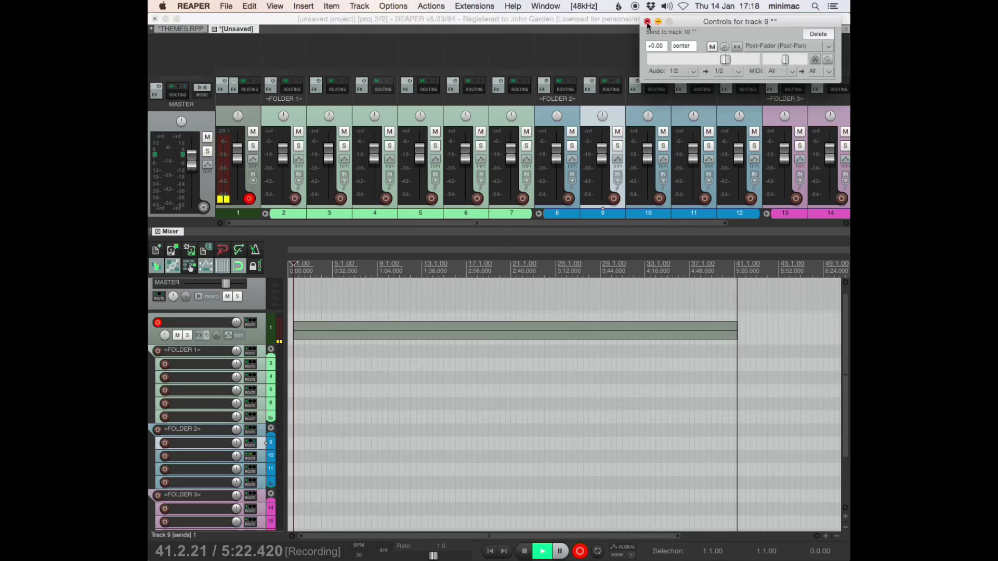
pyautogui.click(644, 211)
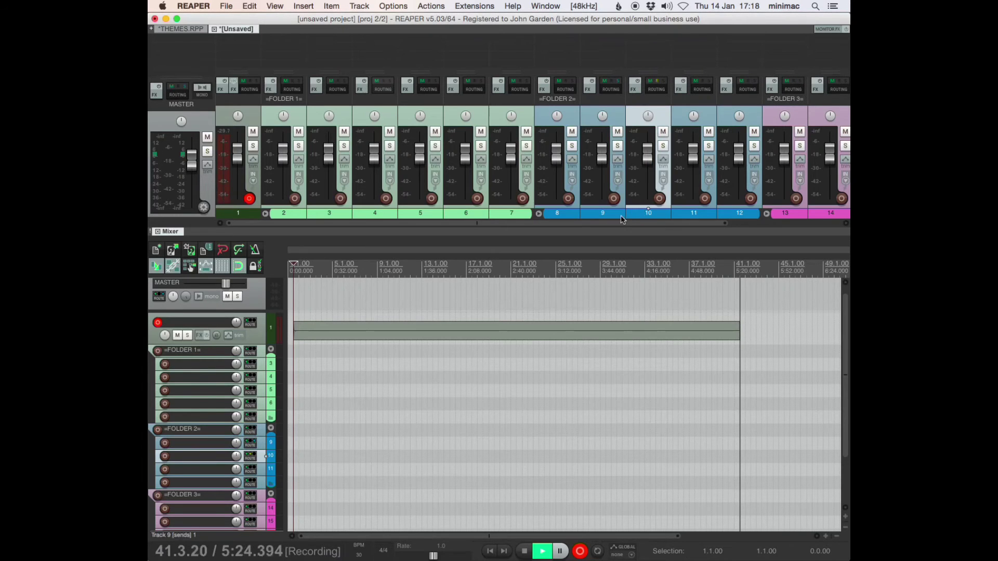
# Step: Compare track 9's send with track 10's receive, then fold the mixer to folder strips only
pyautogui.click(621, 213)
pyautogui.click(644, 213)
pyautogui.click(623, 213)
pyautogui.click(642, 215)
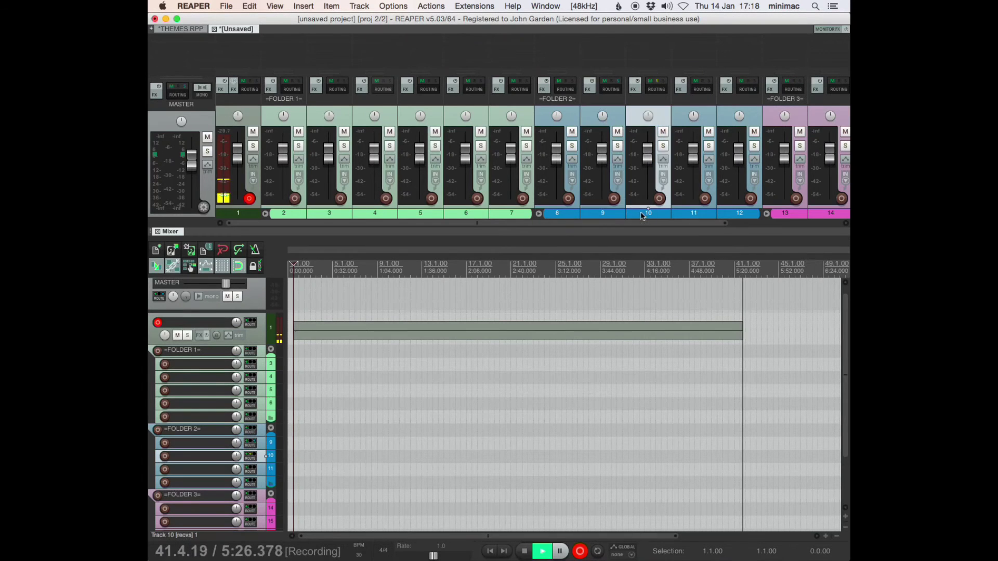
pyautogui.click(618, 215)
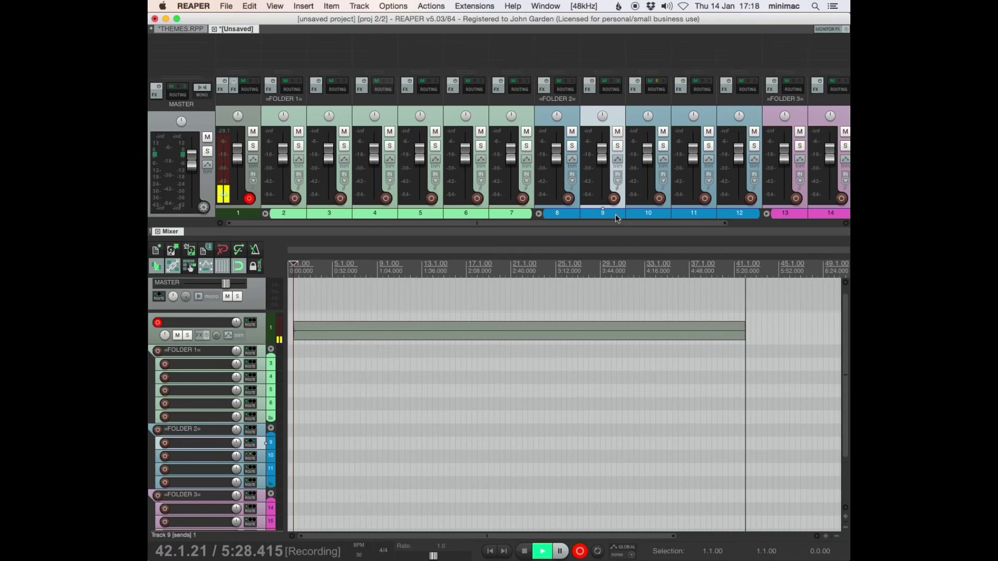
pyautogui.hotkey('ctrl', 'alt', 'f')
# Step: Add new empty tracks at the end of the project's track list
pyautogui.doubleClick(617, 218)
pyautogui.doubleClick(617, 218)
pyautogui.doubleClick(618, 218)
pyautogui.doubleClick(618, 218)
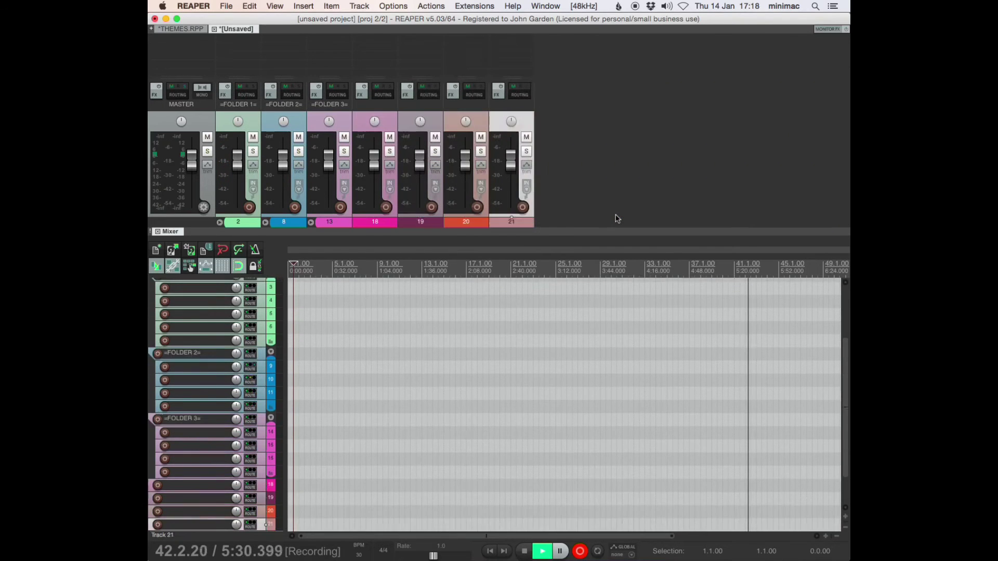
pyautogui.doubleClick(617, 218)
# Step: Send track 21 into track 22 and check track 22's green receive colour
pyautogui.click(503, 226)
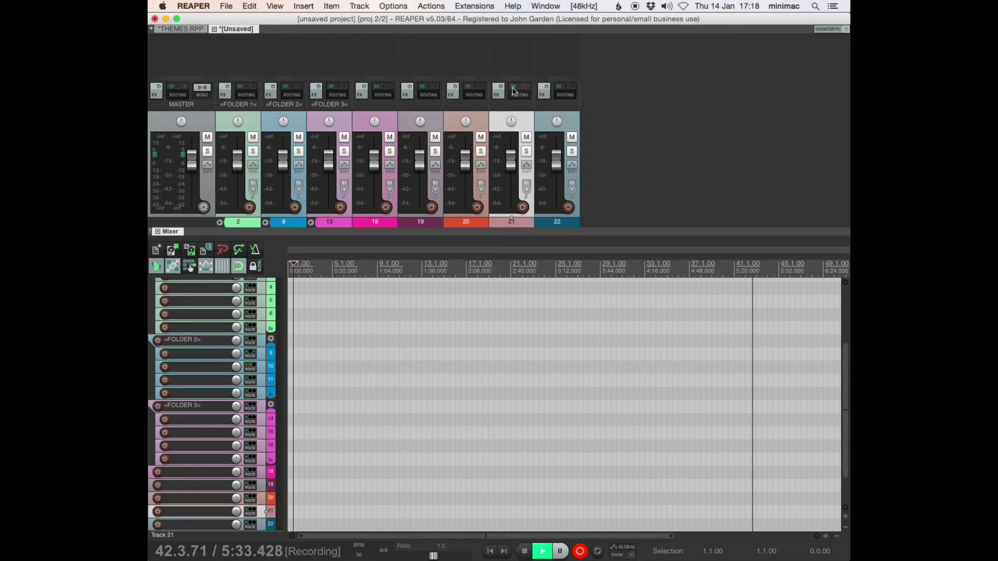
pyautogui.moveTo(513, 91); pyautogui.dragTo(564, 225)
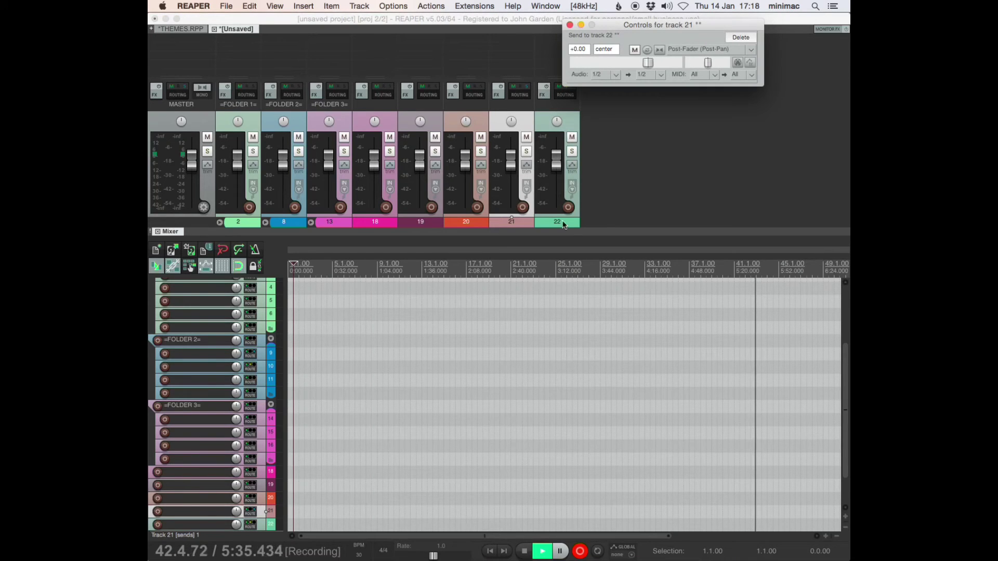
pyautogui.click(570, 25)
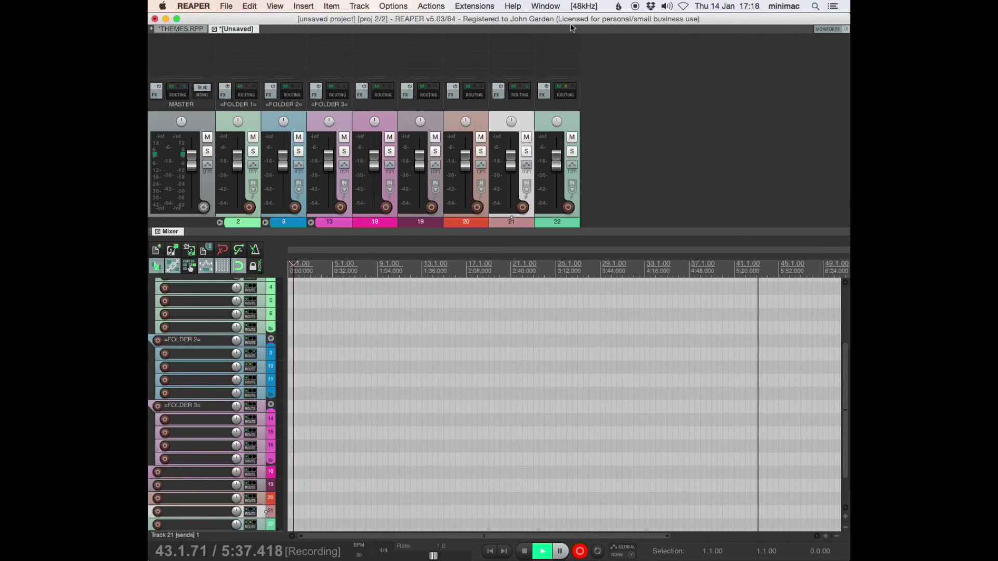
pyautogui.click(569, 224)
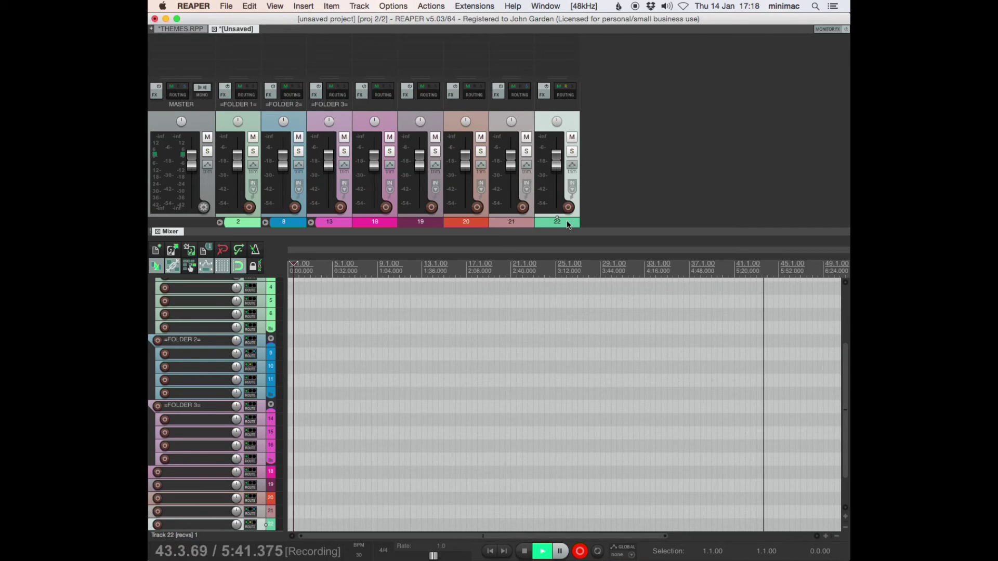
pyautogui.click(507, 224)
pyautogui.click(464, 7)
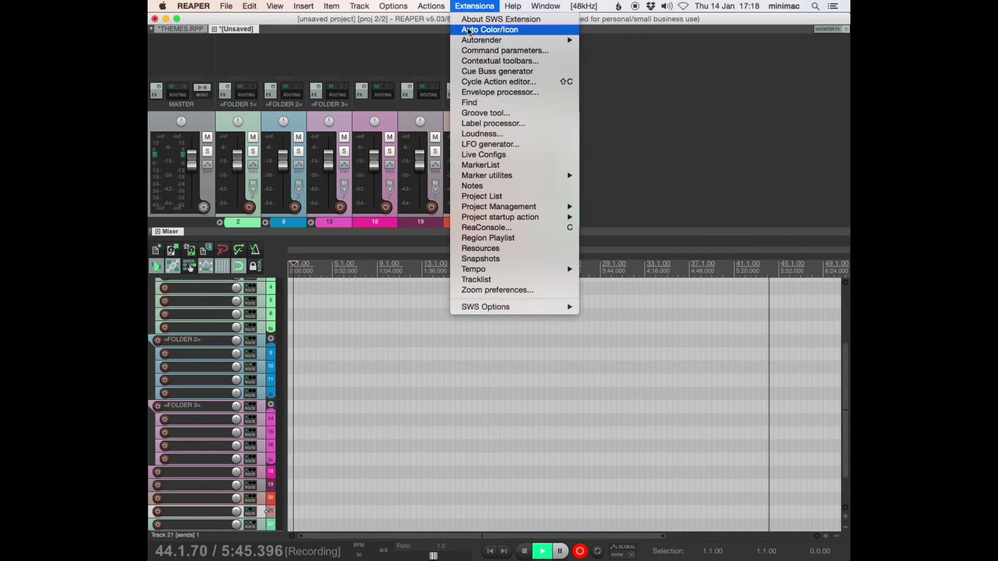
pyautogui.click(484, 30)
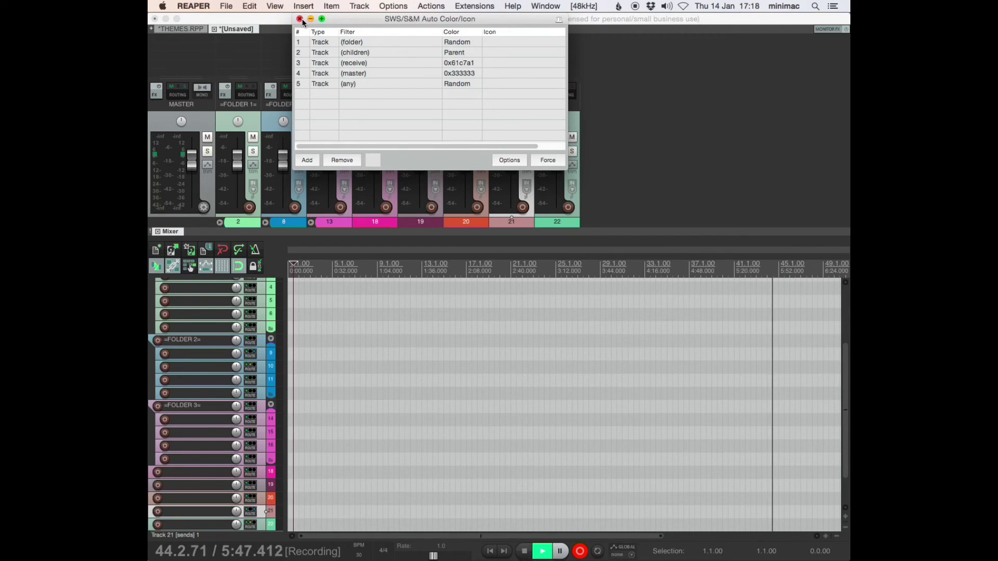
pyautogui.click(366, 86)
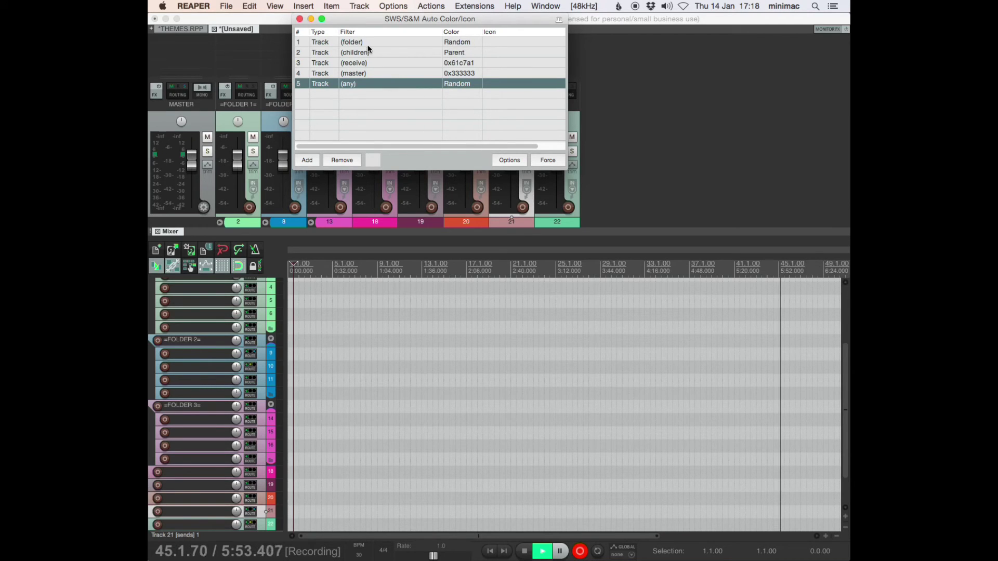
pyautogui.click(300, 19)
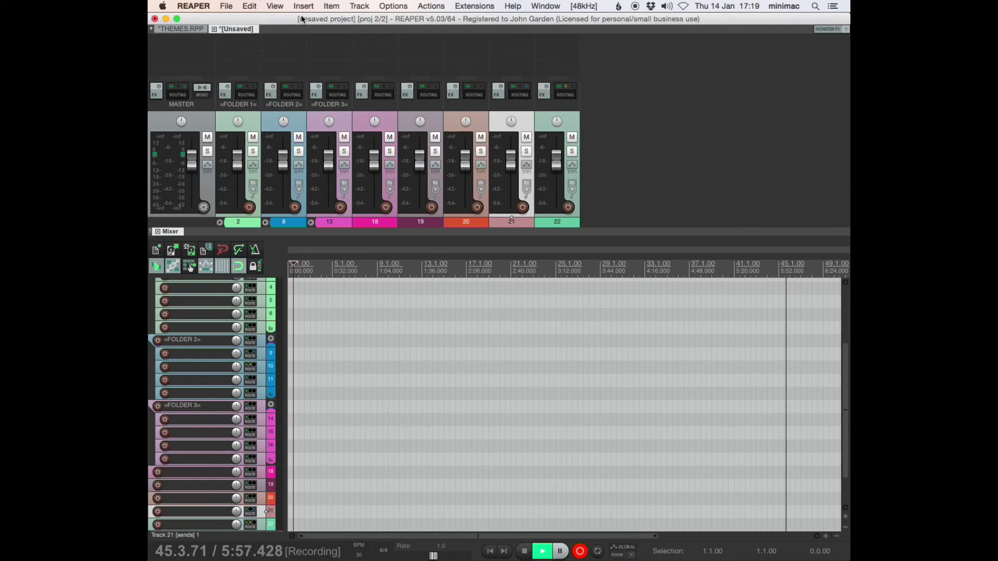
pyautogui.press('?')
pyautogui.click(376, 78)
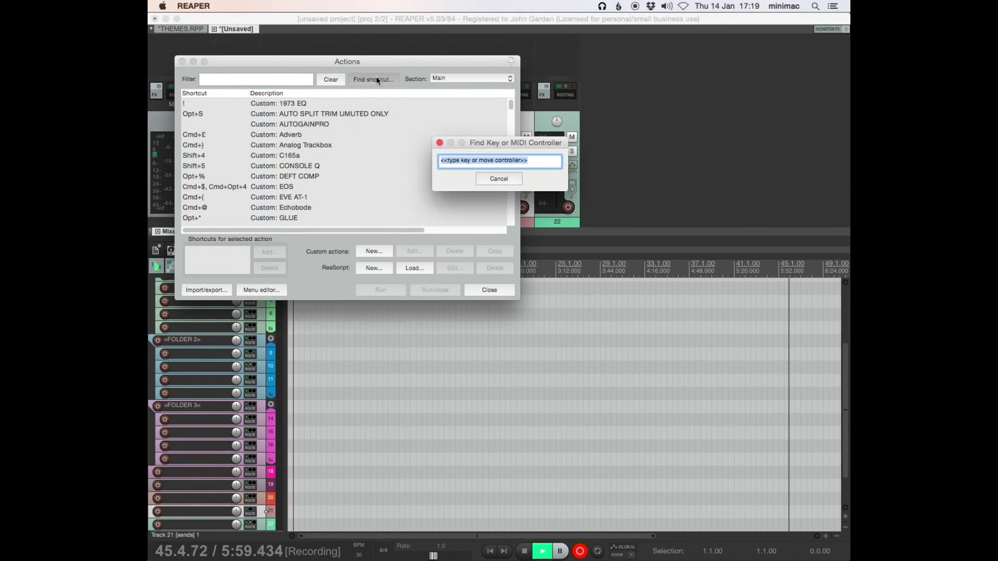
pyautogui.press('super+alt+c')
pyautogui.click(281, 220)
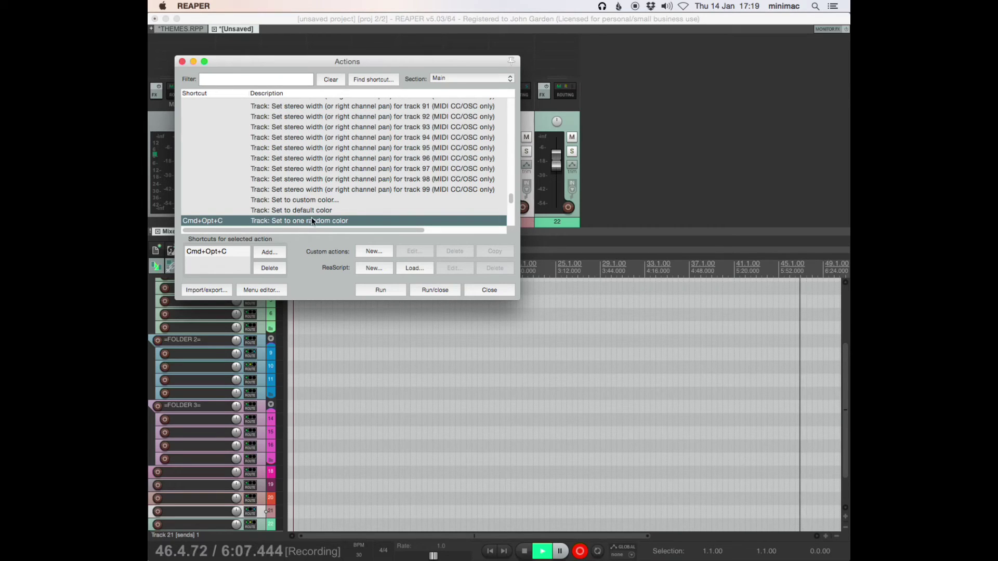
# Step: Delete the five new tracks 18–22
pyautogui.click(475, 289)
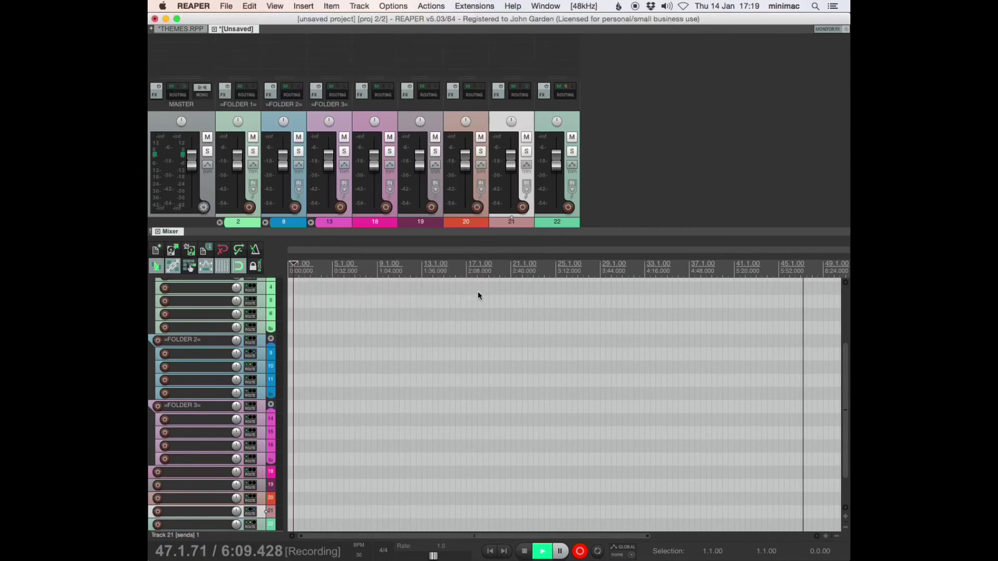
pyautogui.click(353, 221)
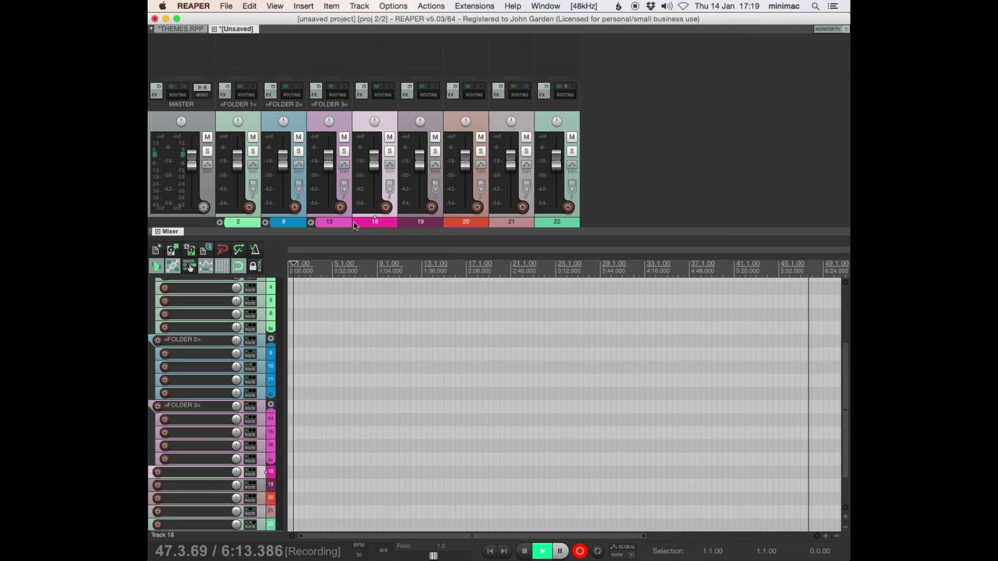
pyautogui.keyDown('shift'); pyautogui.click(548, 226); pyautogui.keyUp('shift')
pyautogui.press('Delete')
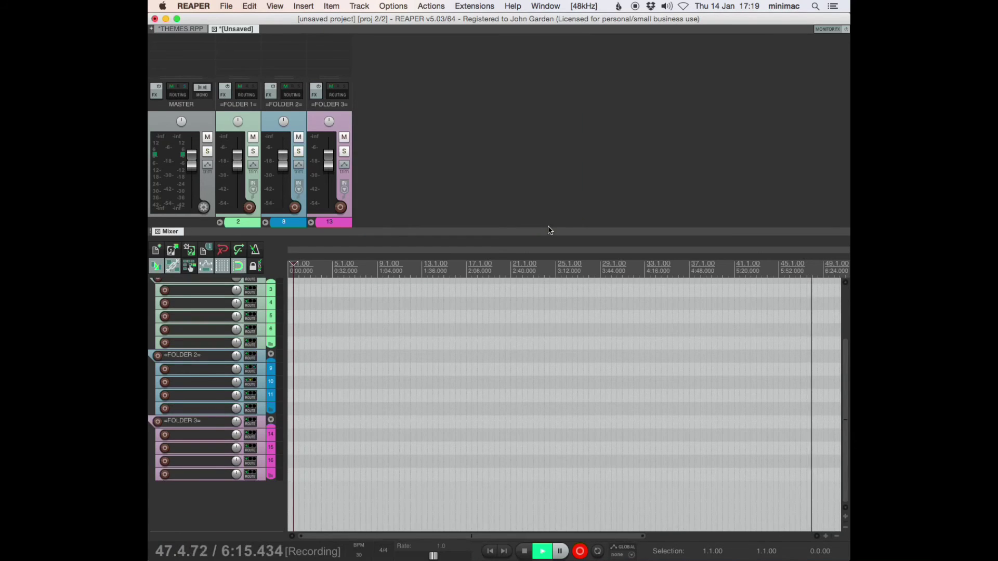
# Step: Randomly recolour =FOLDER 2= and its children until they turn magenta
pyautogui.click(203, 357)
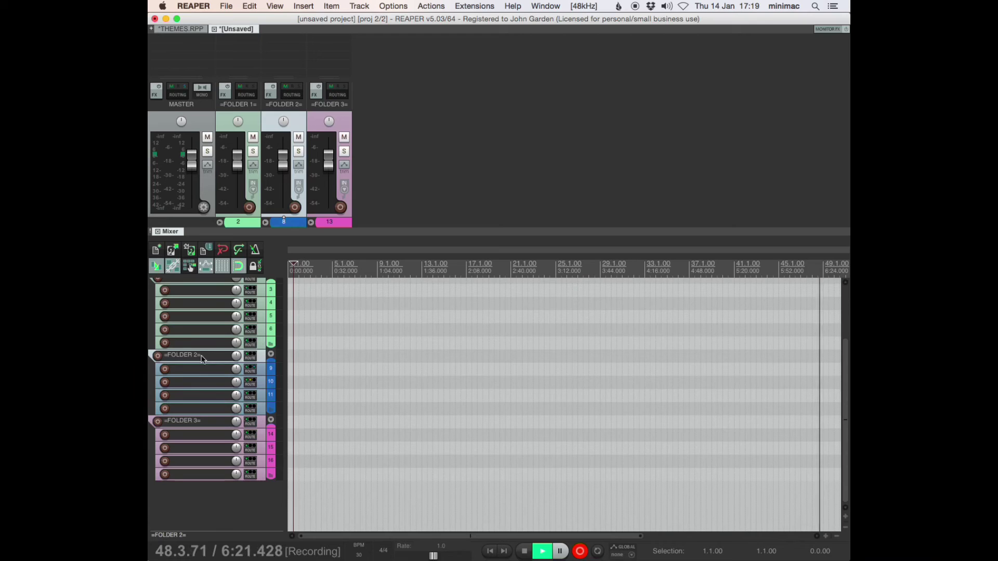
pyautogui.press('super+shift+c')
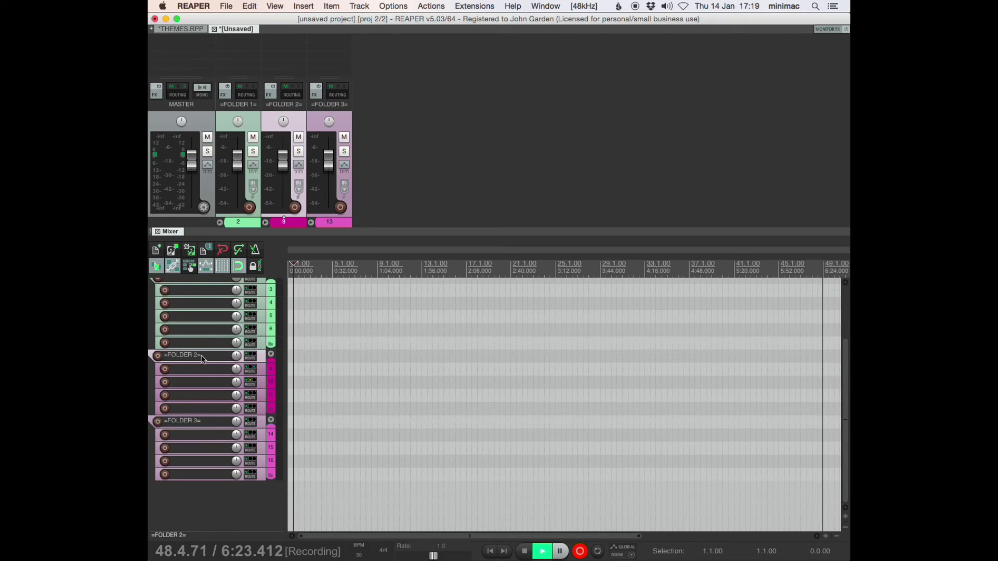
pyautogui.press('super+shift+c')
pyautogui.press('super+shift+c')
pyautogui.press('super+shift+c')
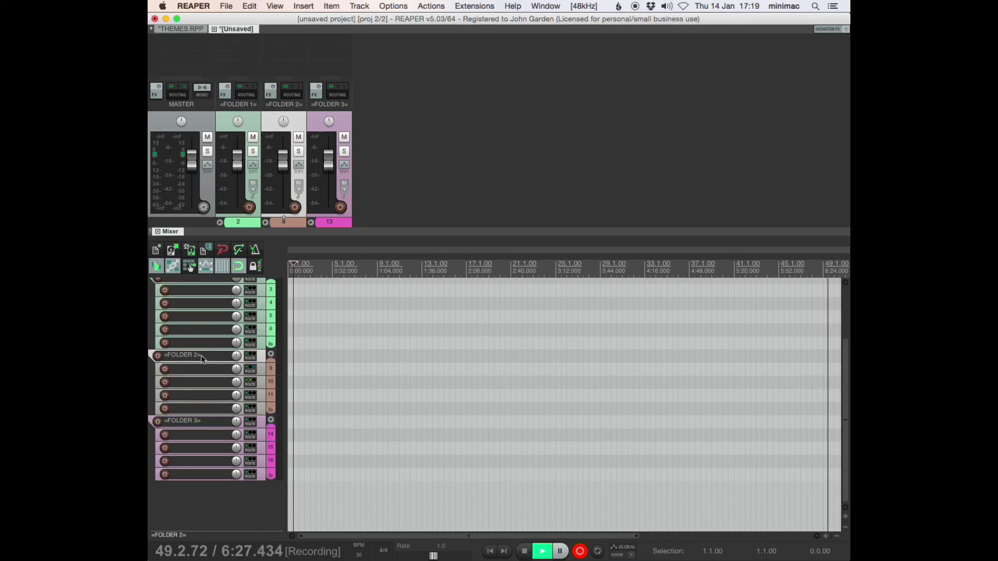
pyautogui.press('super+shift+c')
pyautogui.press('super+shift+c')
pyautogui.press('super+shift+c')
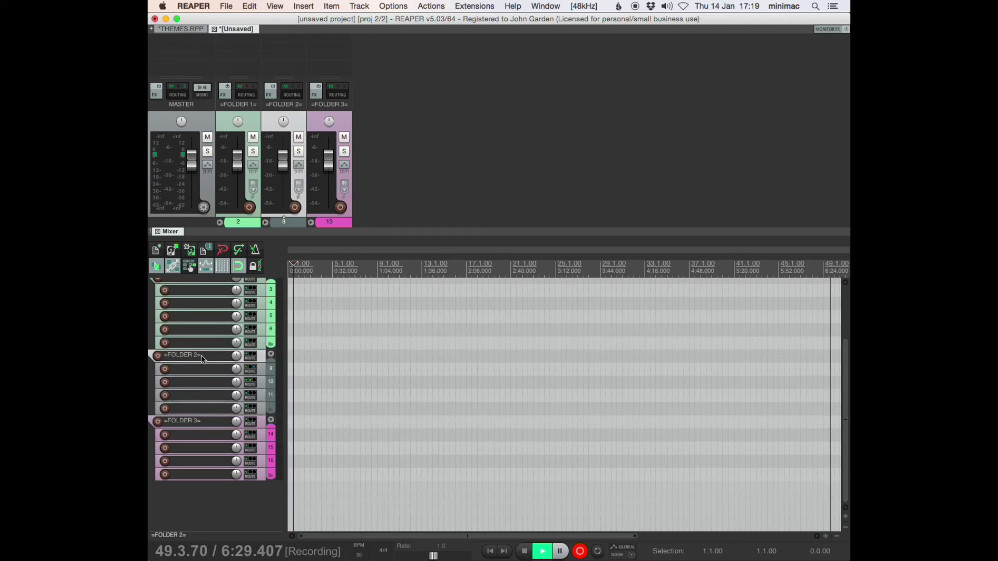
pyautogui.press('super+shift+c')
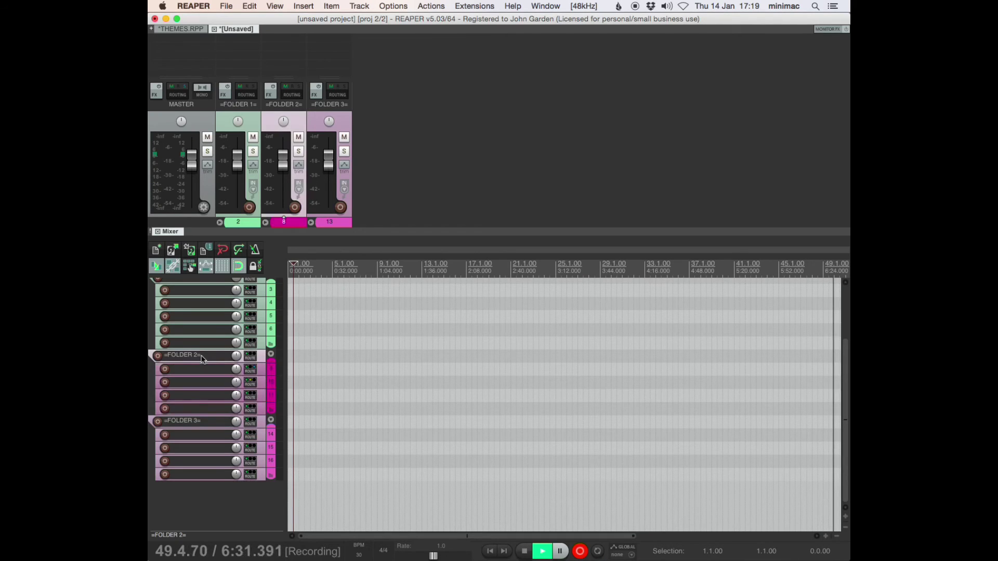
# Step: Search Preferences for 'TINT' to reach the Track control panel tint option
pyautogui.press('super+comma')
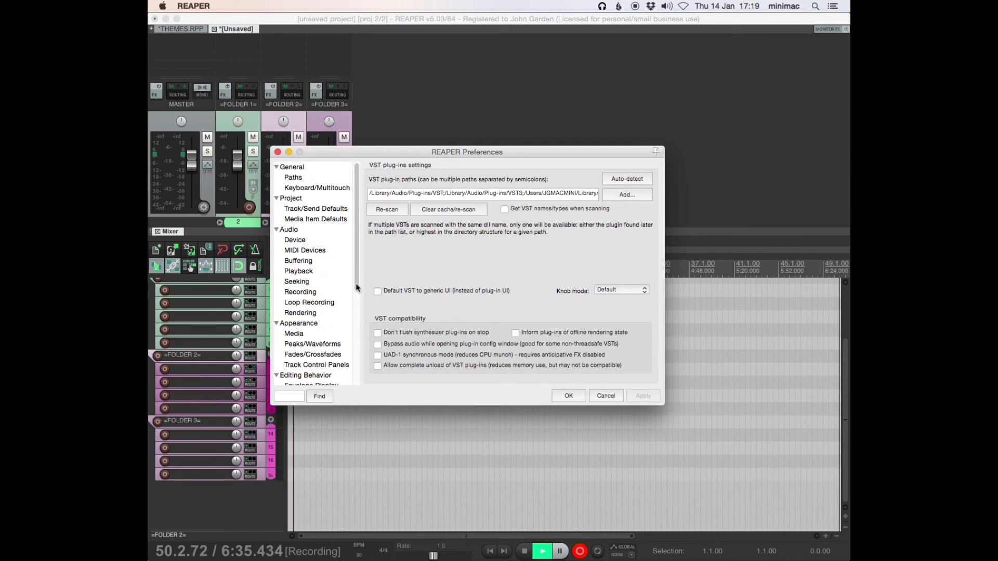
pyautogui.click(314, 323)
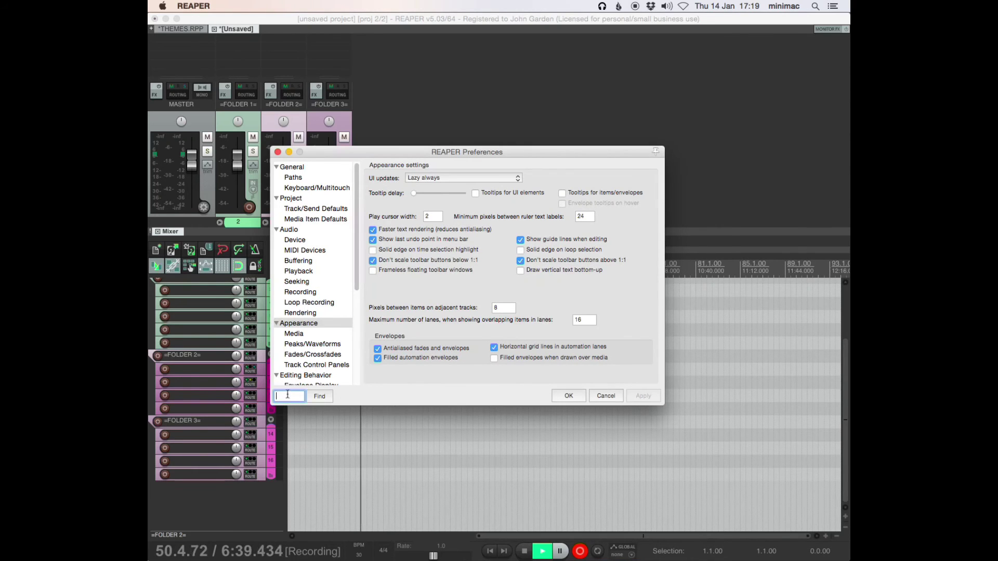
pyautogui.write('TINT')
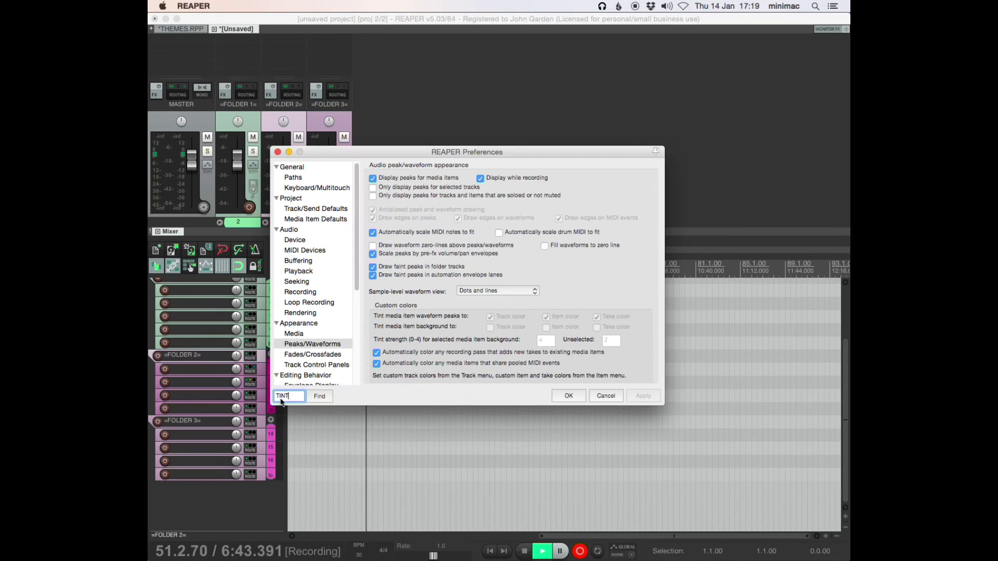
pyautogui.write('PANEL')
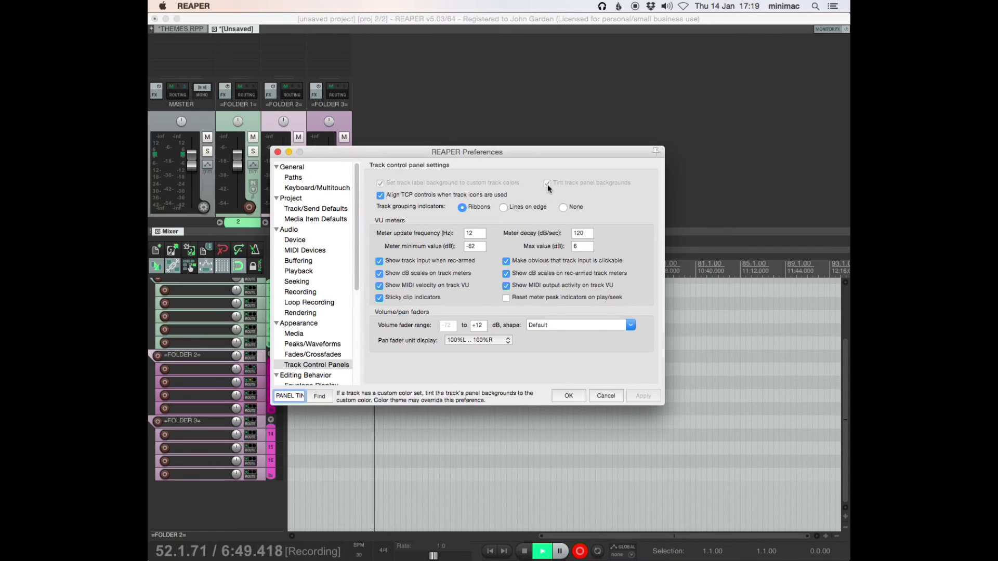
pyautogui.press('Return')
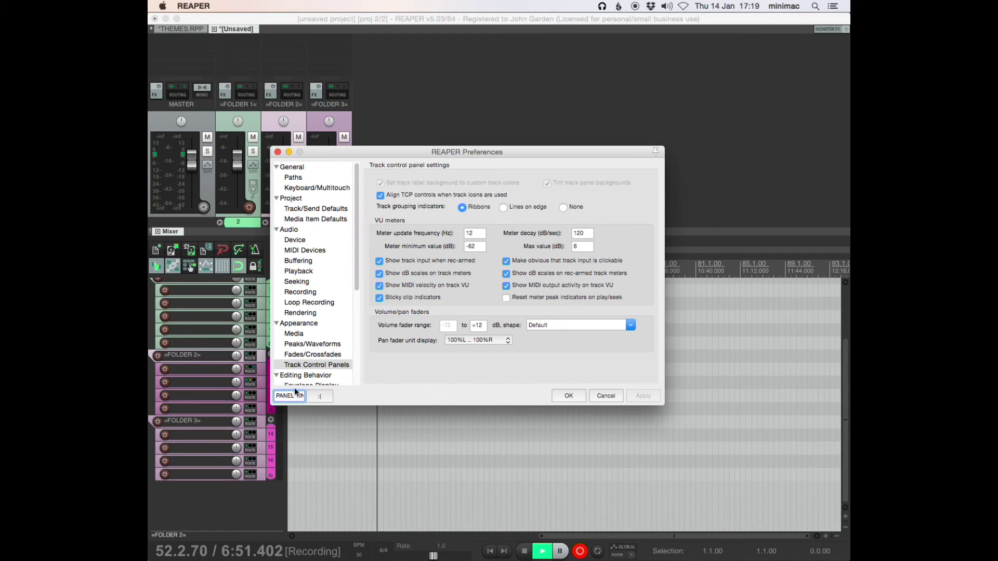
pyautogui.press('BackSpace')
pyautogui.press('BackSpace')
pyautogui.press('BackSpace')
pyautogui.press('BackSpace')
pyautogui.press('BackSpace')
pyautogui.press('BackSpace')
pyautogui.press('Return')
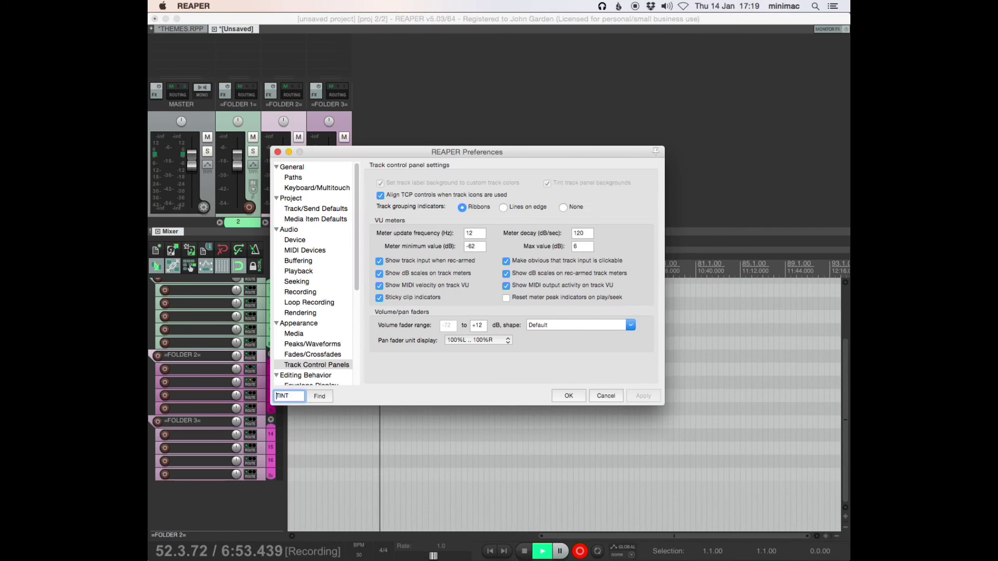
pyautogui.press('Return')
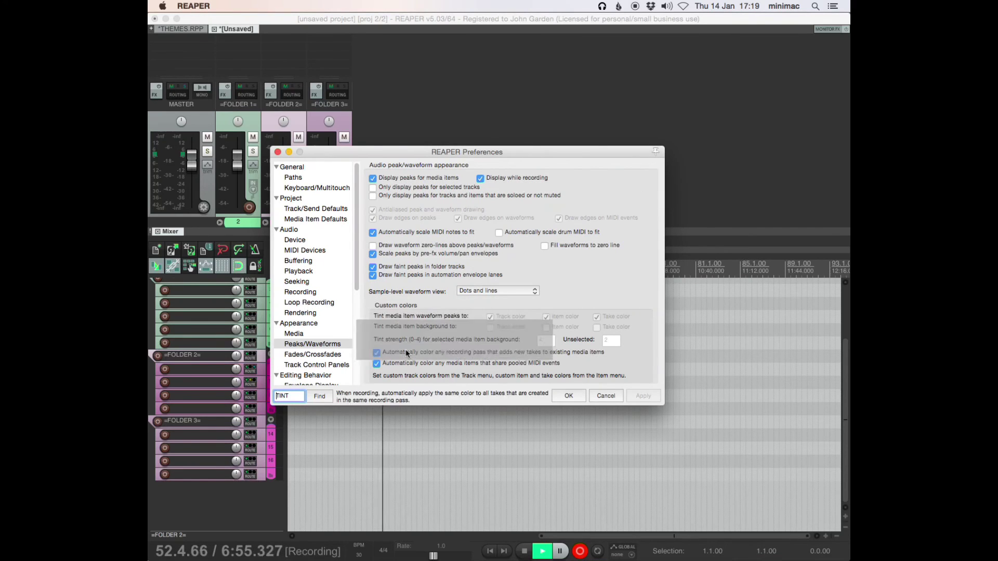
pyautogui.press('Return')
pyautogui.moveTo(545, 183)
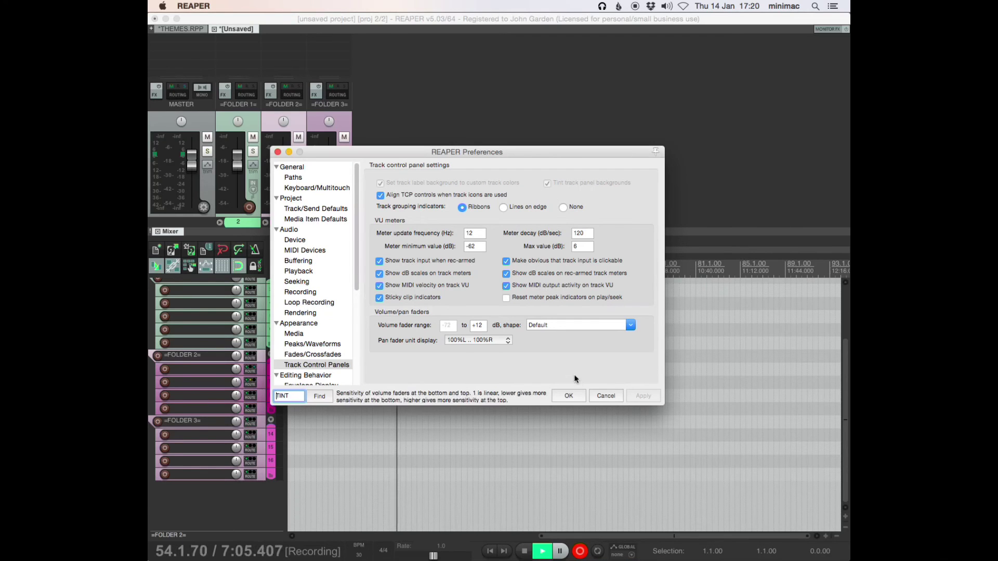
# Step: Cancel Preferences and switch REAPER to a different theme from Options > Themes
pyautogui.click(598, 395)
pyautogui.click(391, 6)
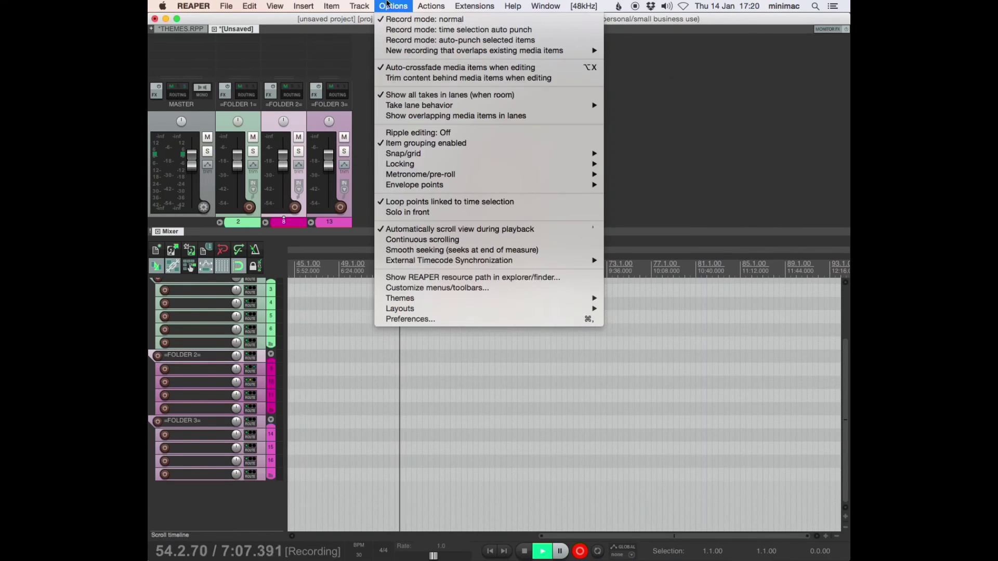
pyautogui.moveTo(458, 298)
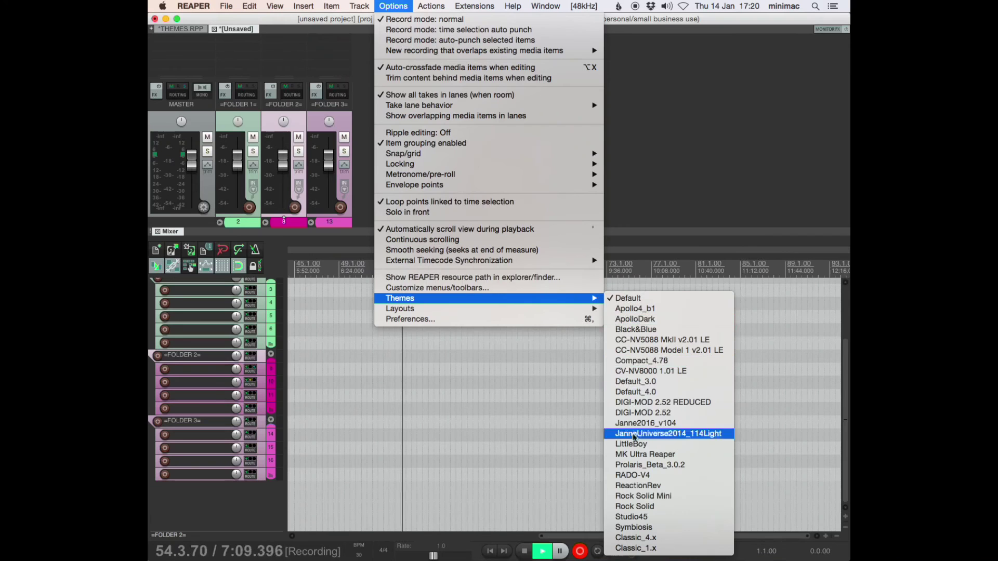
pyautogui.click(634, 455)
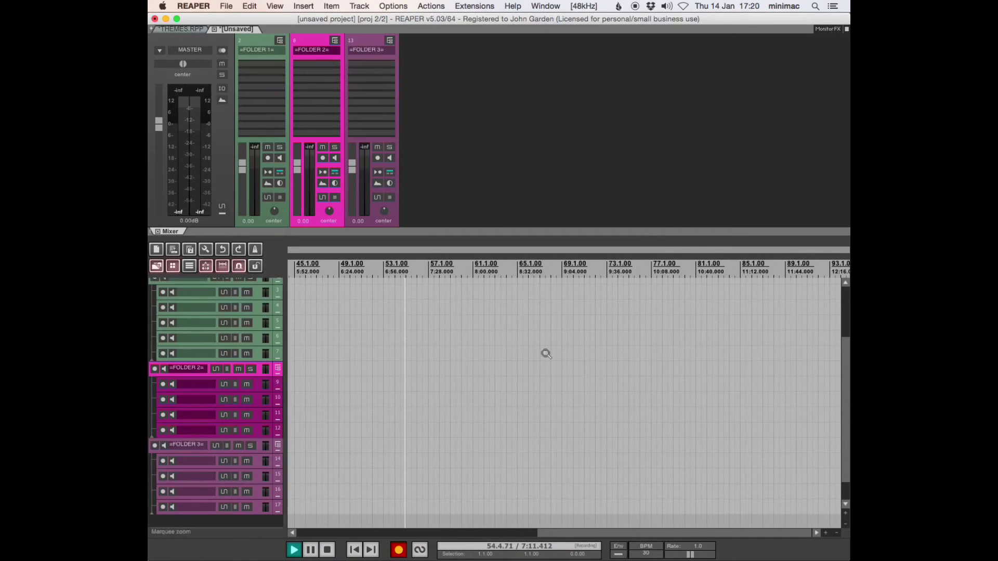
# Step: Enable 'Tint track panel backgrounds' in Preferences, apply it, and confirm with OK
pyautogui.press('super+comma')
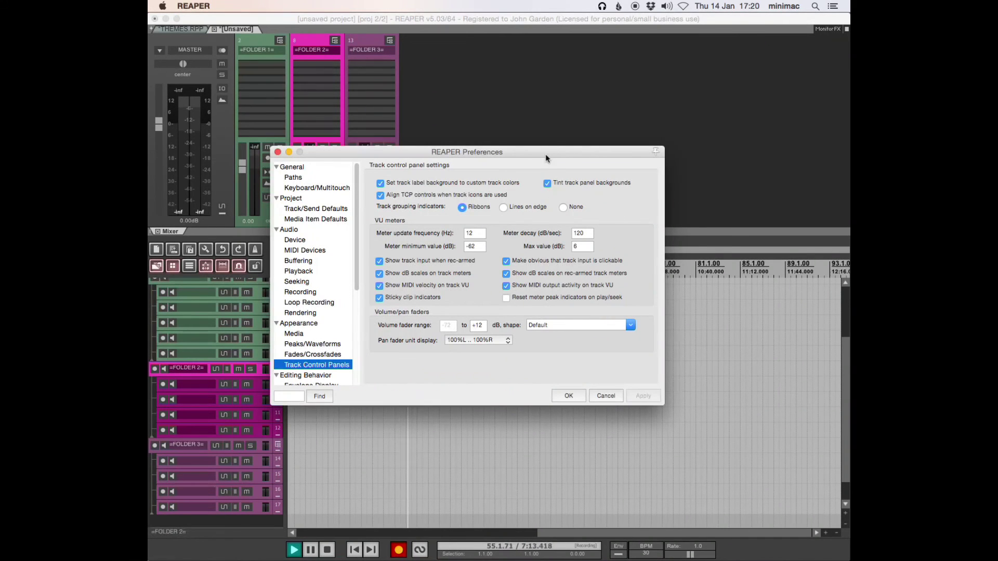
pyautogui.moveTo(546, 156); pyautogui.dragTo(576, 252)
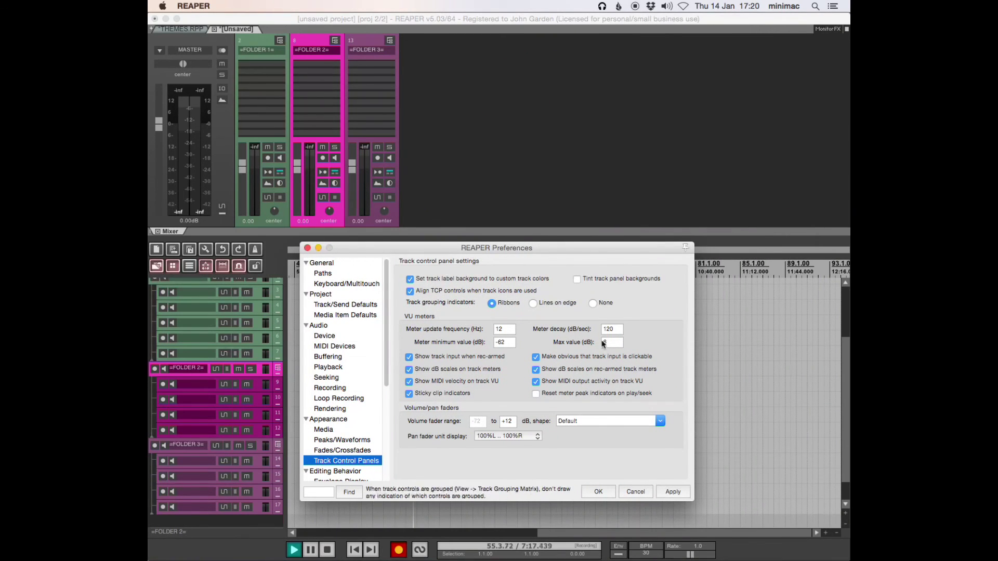
pyautogui.click(672, 491)
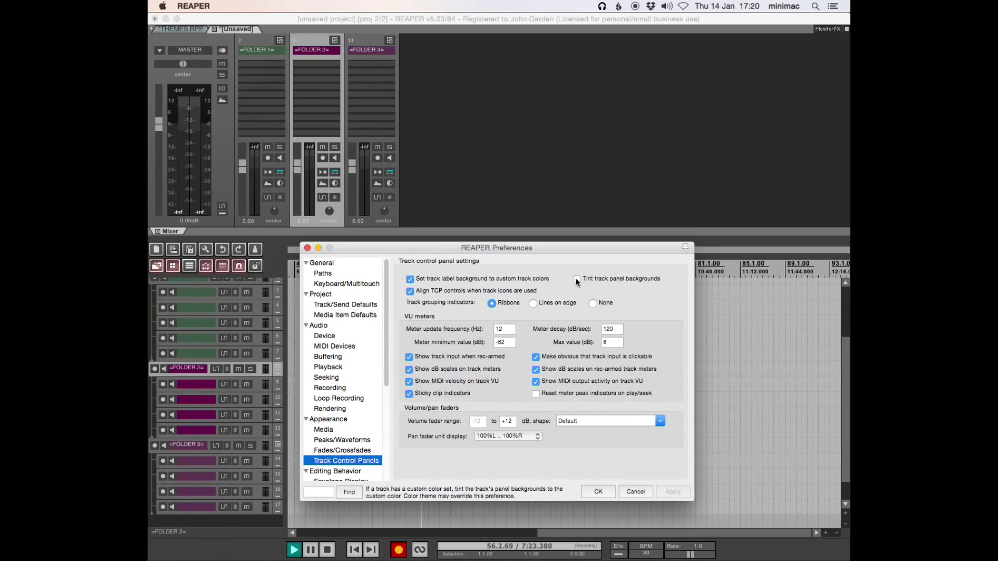
pyautogui.click(195, 446)
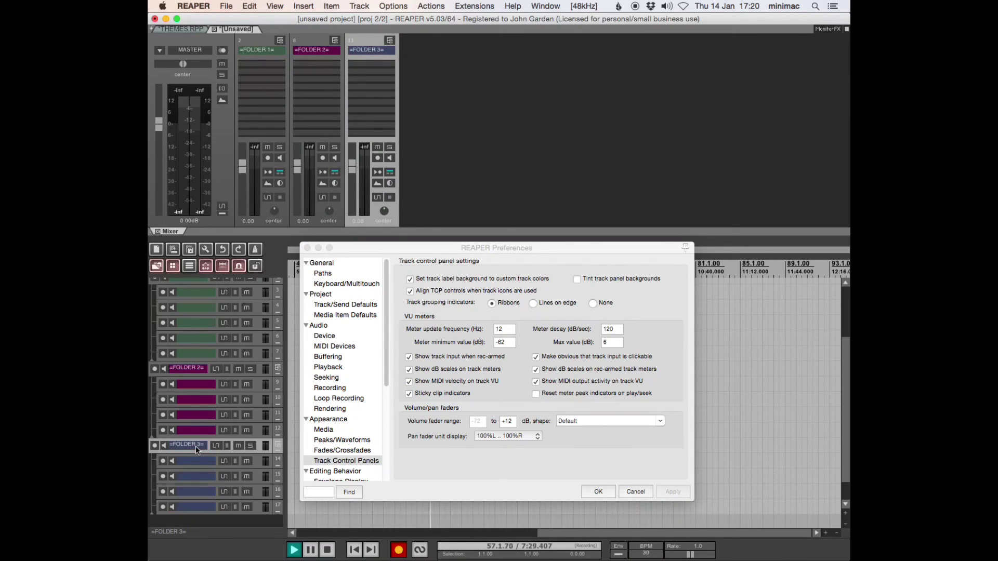
pyautogui.click(577, 280)
pyautogui.click(577, 280)
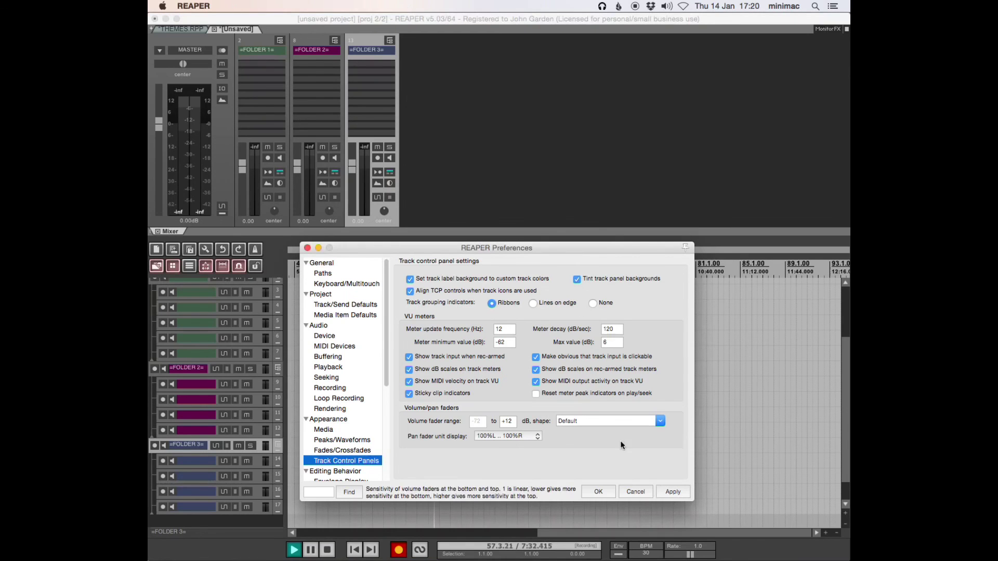
pyautogui.click(672, 492)
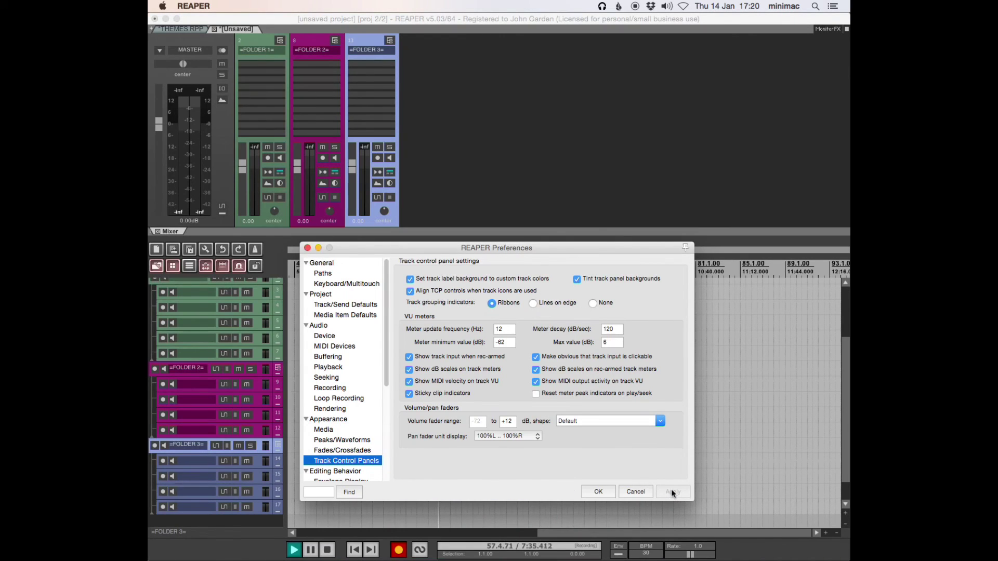
pyautogui.click(577, 280)
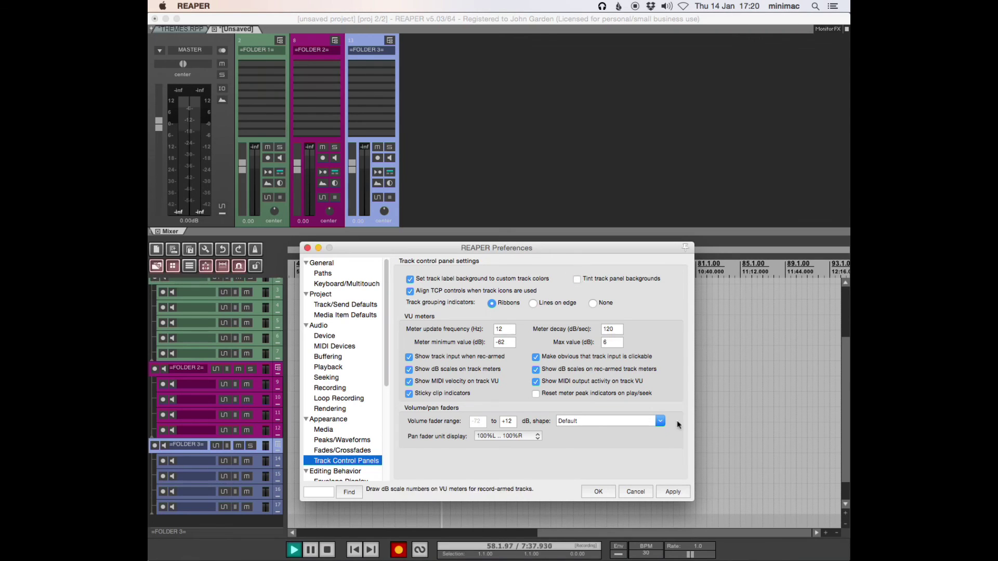
pyautogui.click(672, 492)
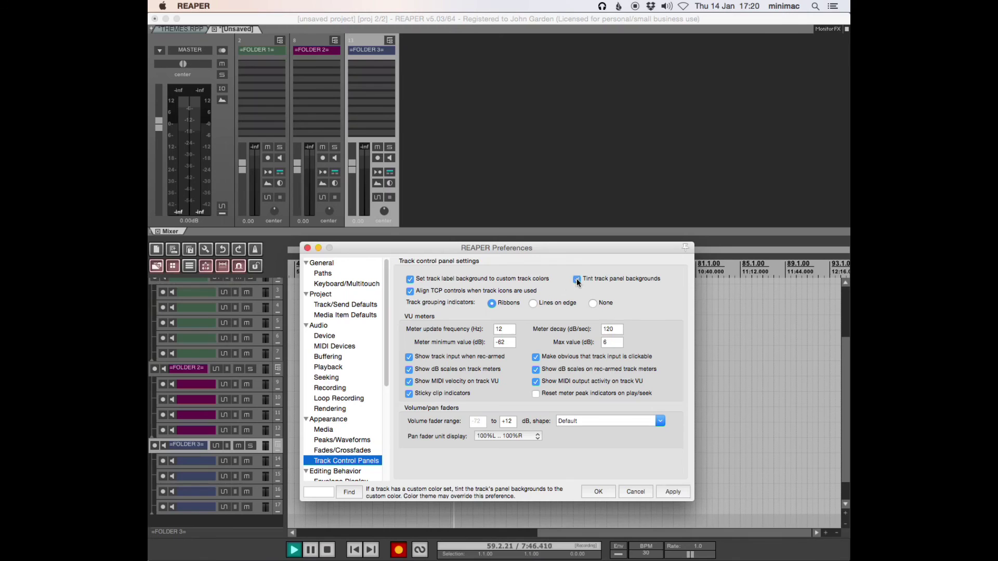
pyautogui.click(673, 490)
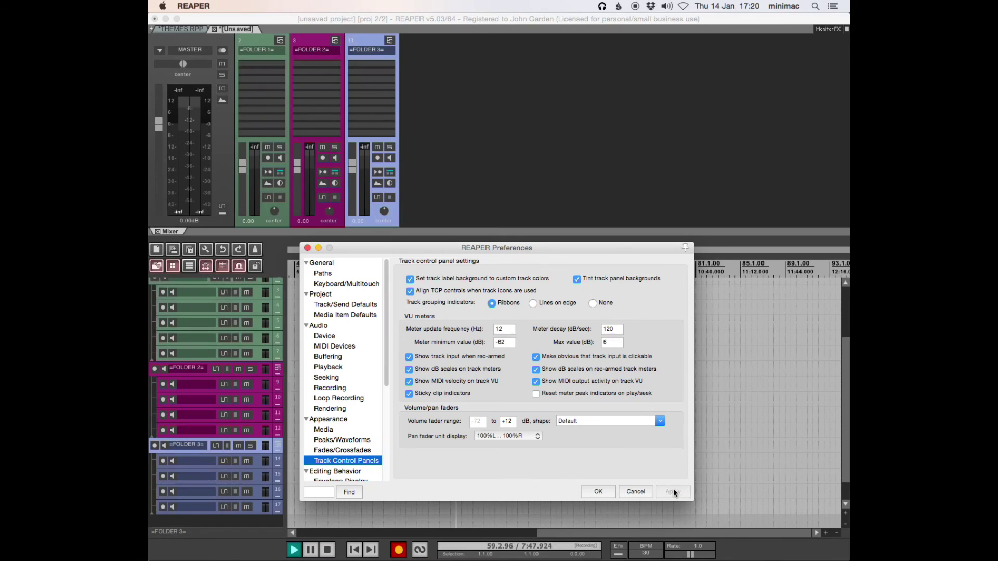
pyautogui.click(598, 492)
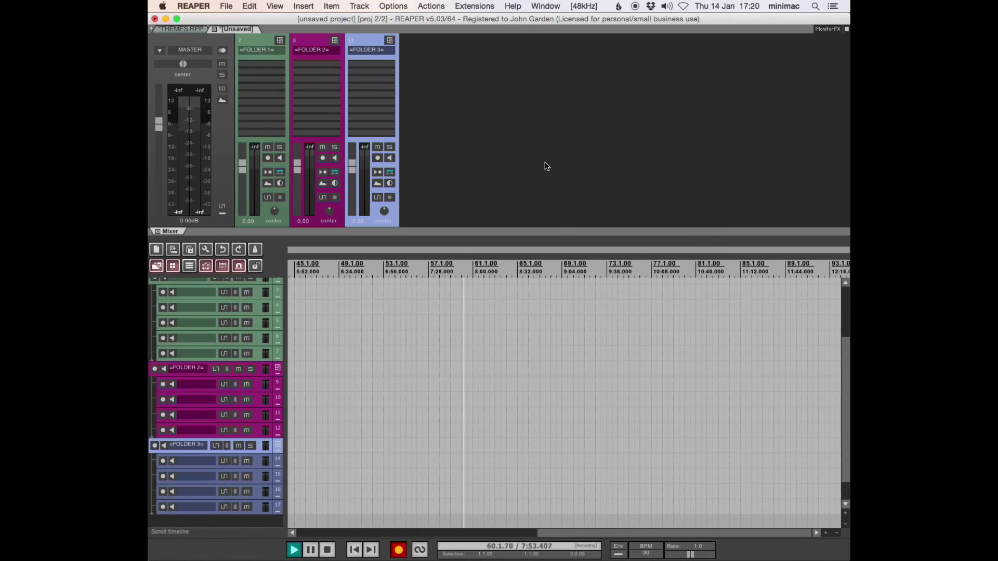
# Step: Switch through the Default, Janne2016_v104 and MK Ultra Reaper themes to compare folder colours
pyautogui.click(393, 5)
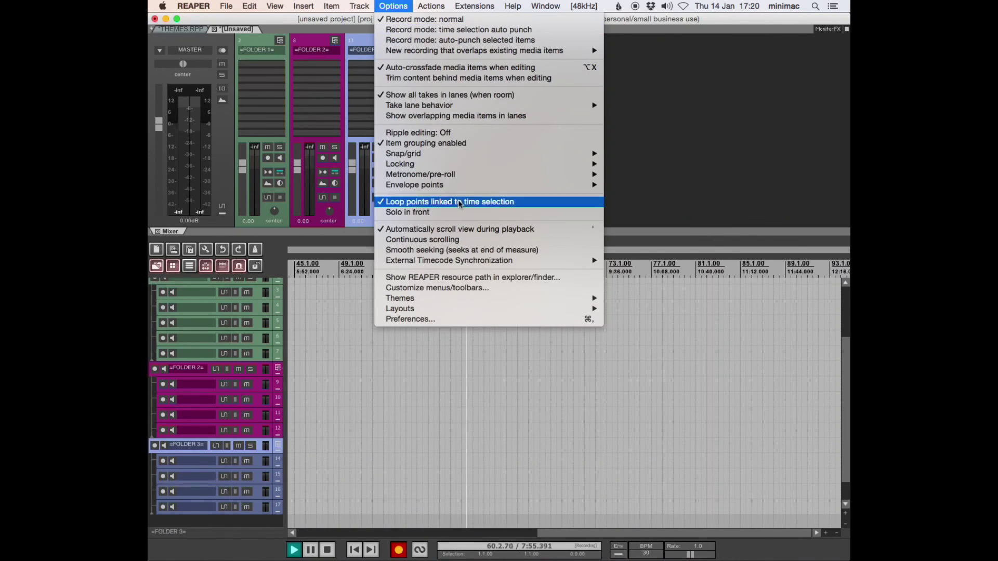
pyautogui.click(690, 296)
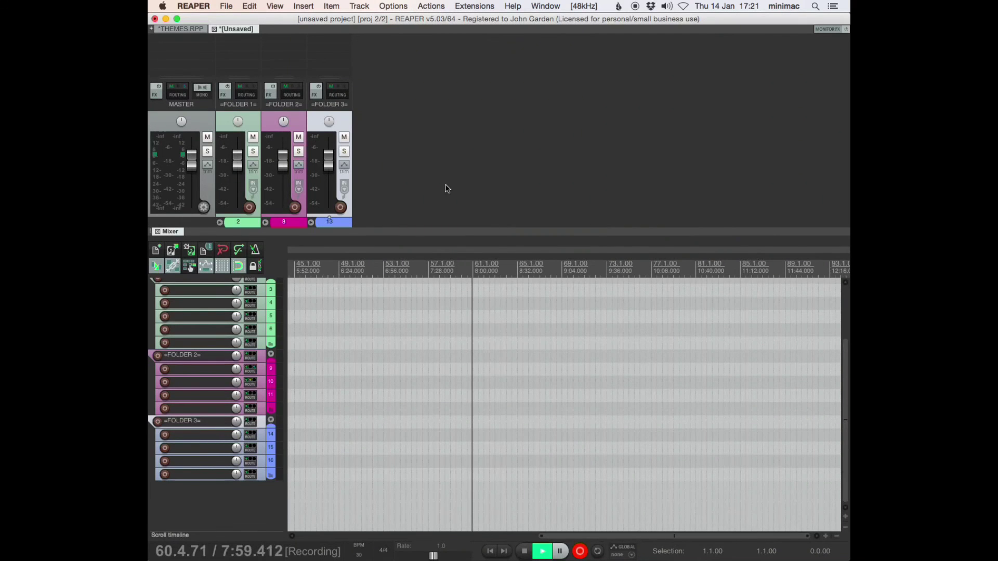
pyautogui.click(393, 6)
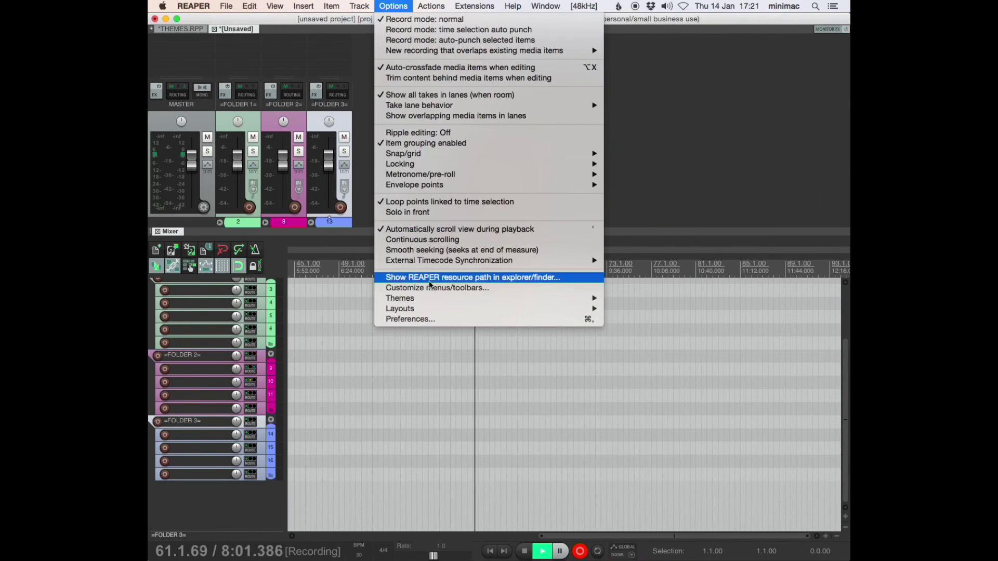
pyautogui.moveTo(436, 309)
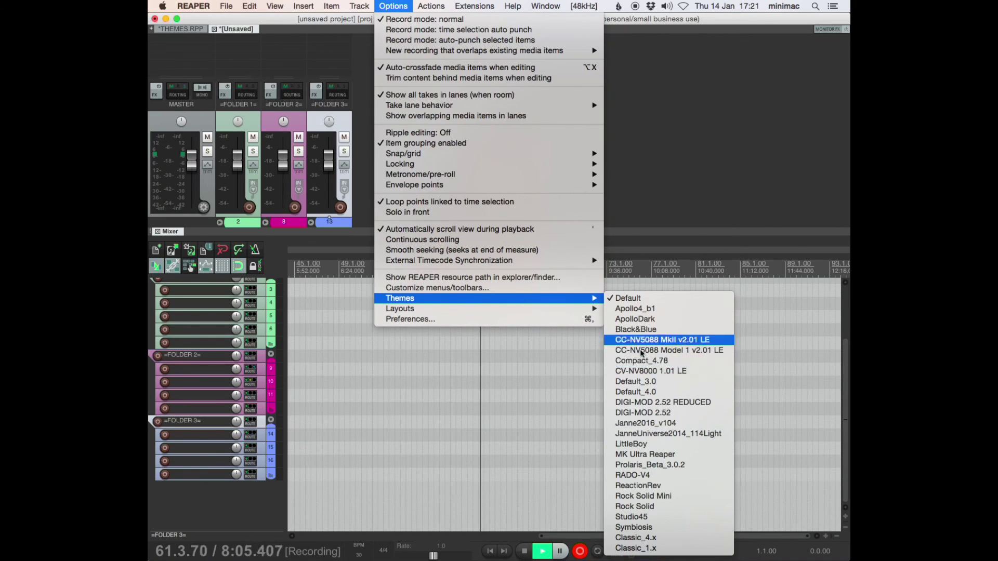
pyautogui.click(639, 424)
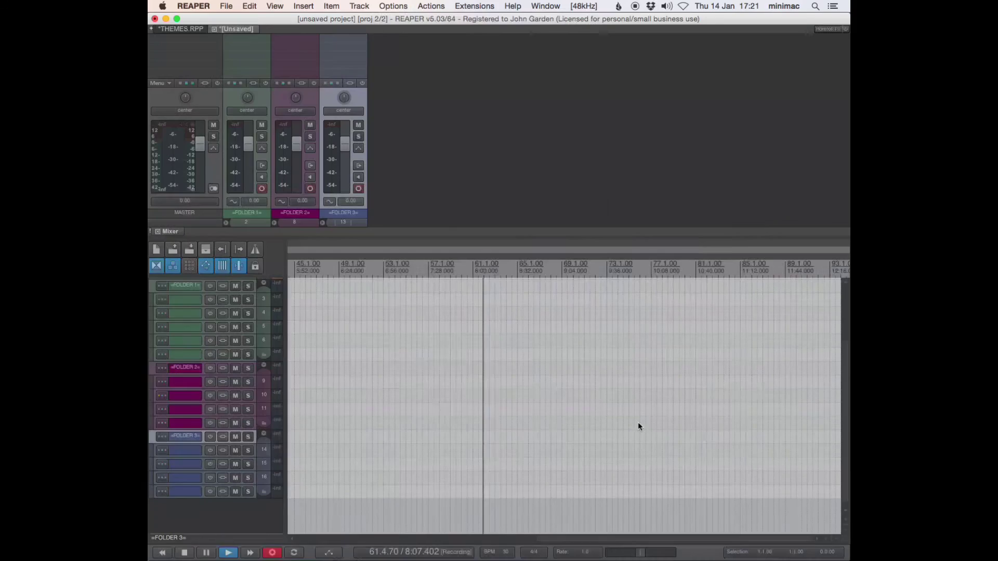
pyautogui.click(388, 6)
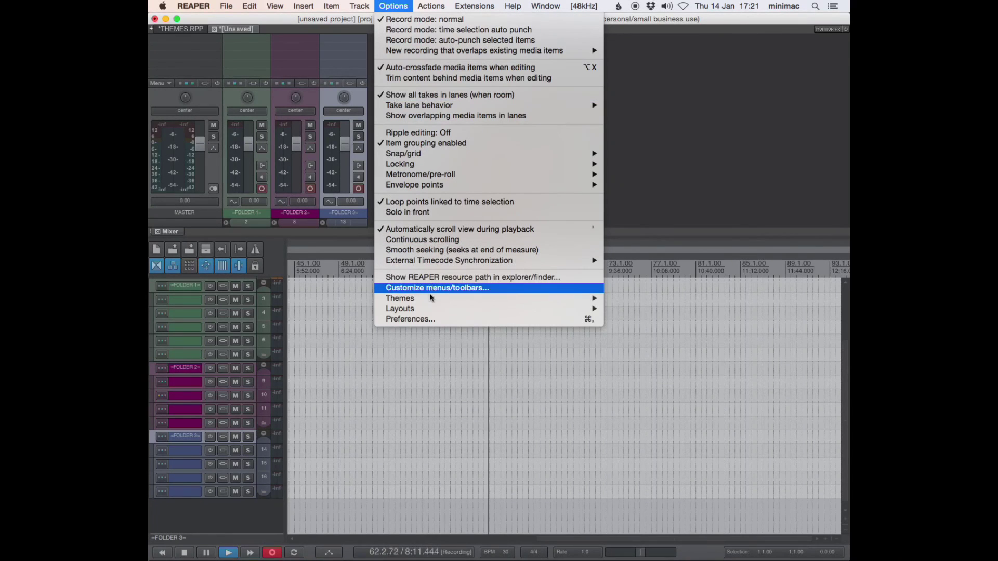
pyautogui.moveTo(430, 298)
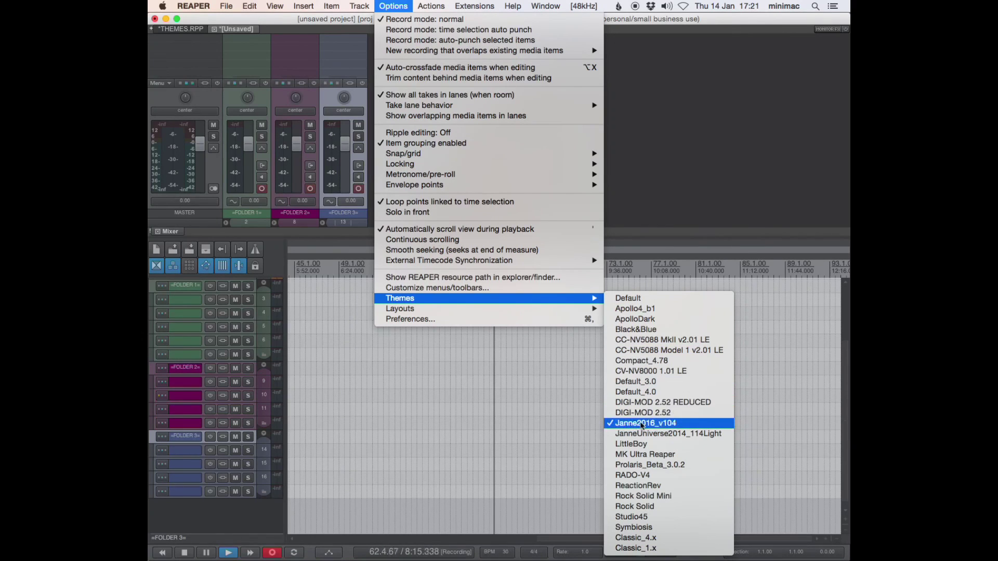
pyautogui.moveTo(642, 442); pyautogui.dragTo(630, 311)
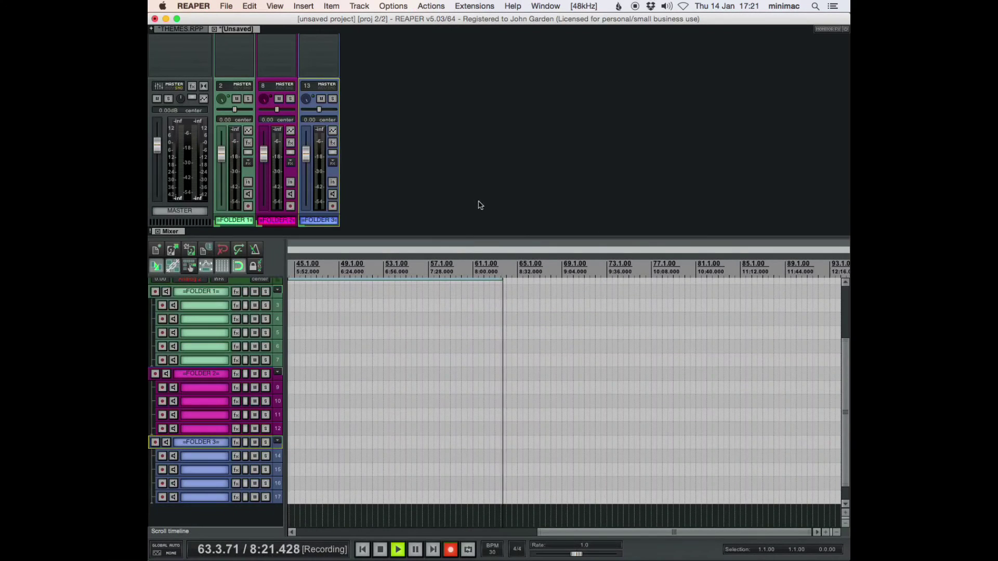